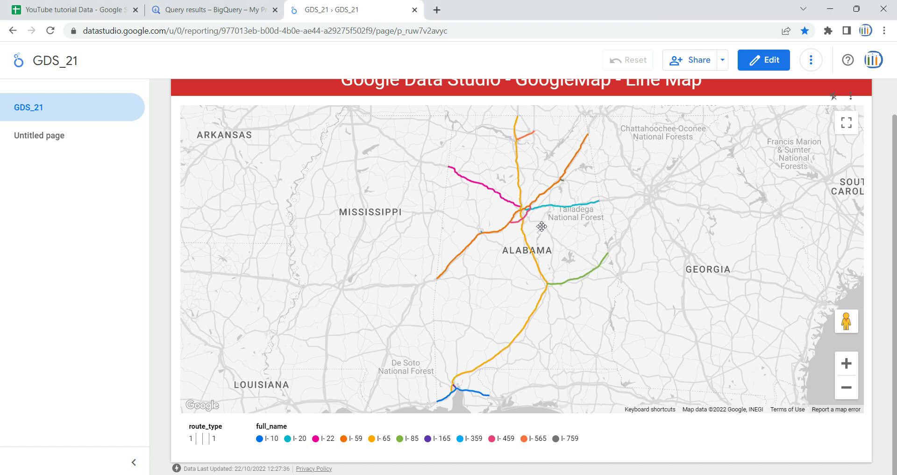
Step: Look over the interstate line maps on the GDS_21 page and the Untitled page of the report
{"action": "left_click_drag", "start_coordinate": [543, 224], "coordinate": [541, 226]}
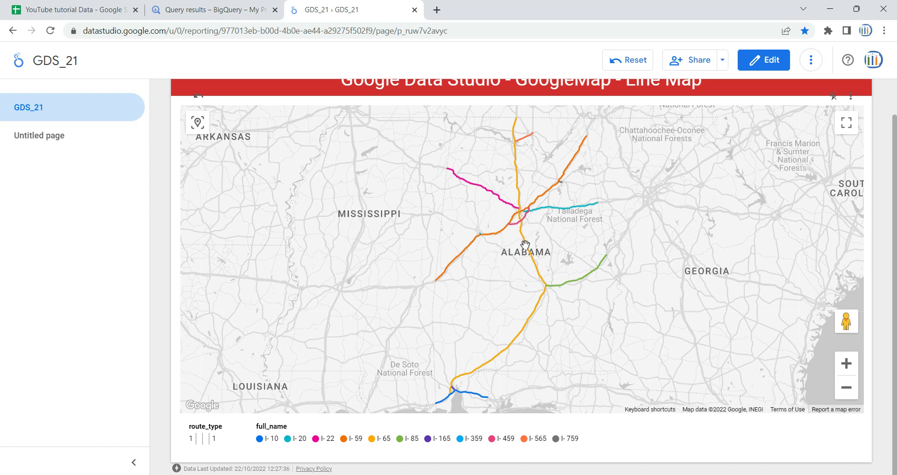
{"action": "mouse_move", "coordinate": [525, 245]}
{"action": "left_click", "coordinate": [64, 139]}
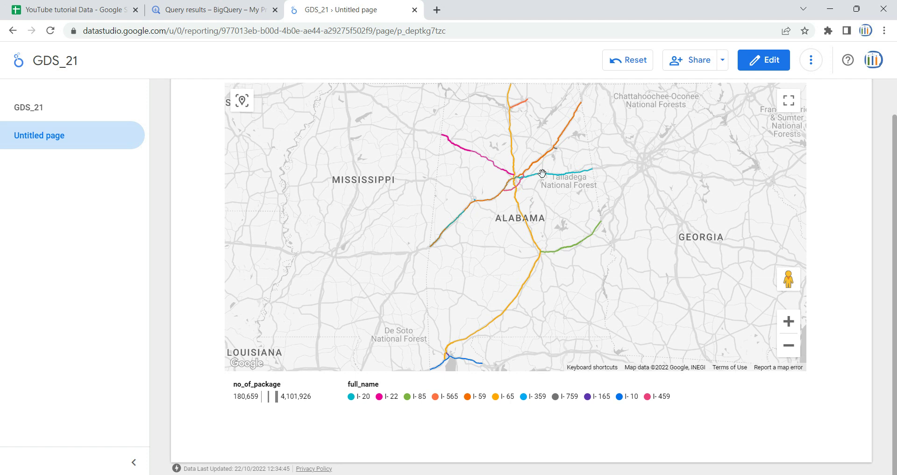
Step: Switch to BigQuery and examine the simple select query on bigquery-public-data.geo_us_roads.all_roads_01 and its results, comparing it with the report map
{"action": "left_click", "coordinate": [251, 5]}
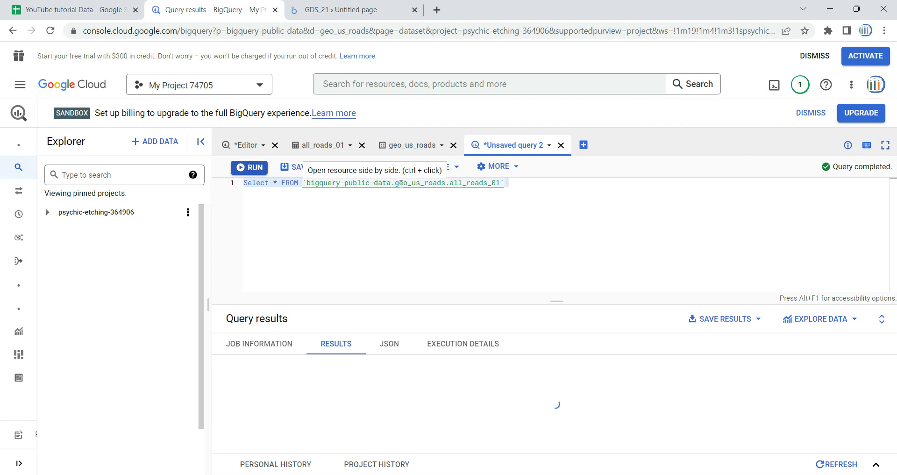
{"action": "triple_click", "coordinate": [416, 190]}
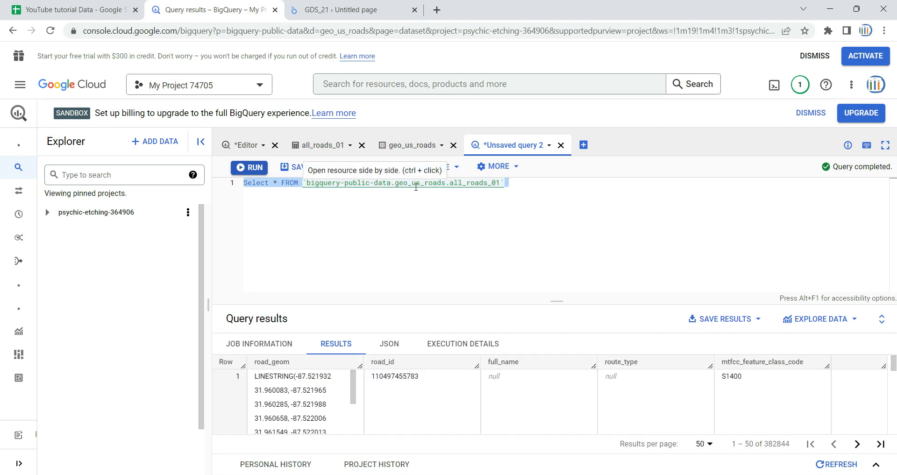
{"action": "left_click", "coordinate": [449, 183]}
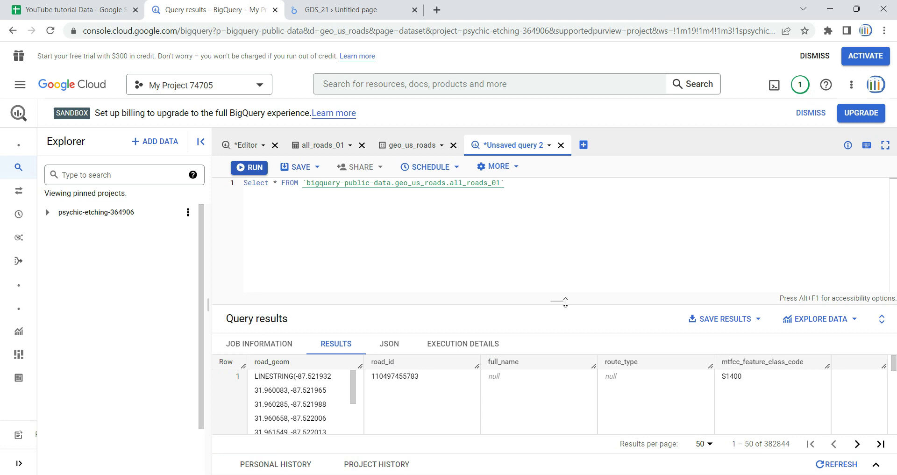
{"action": "left_click_drag", "start_coordinate": [557, 301], "coordinate": [559, 239]}
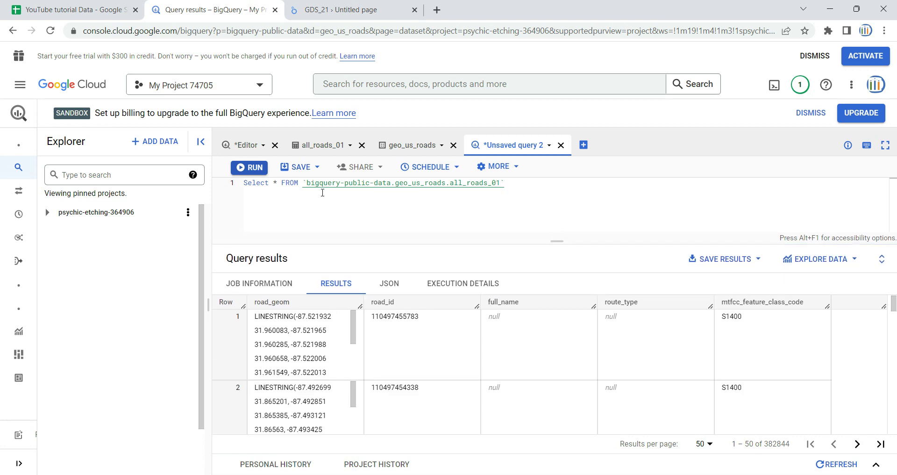
{"action": "left_click_drag", "start_coordinate": [532, 182], "coordinate": [305, 185]}
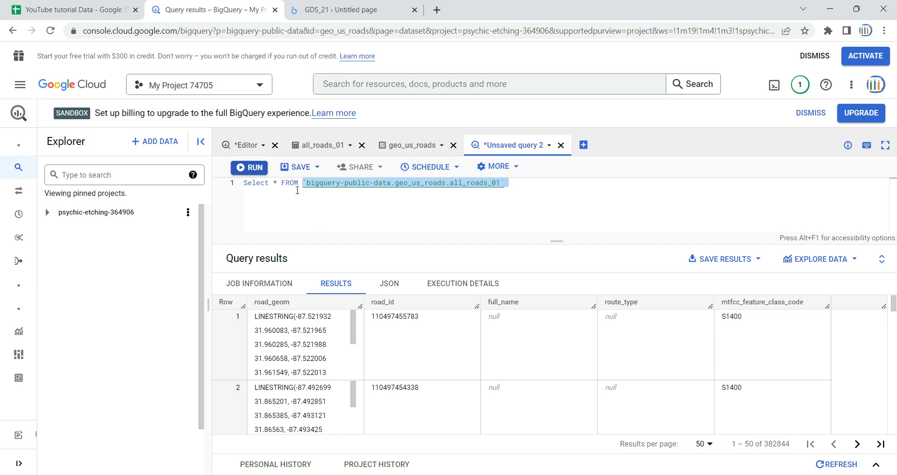
{"action": "left_click", "coordinate": [330, 8]}
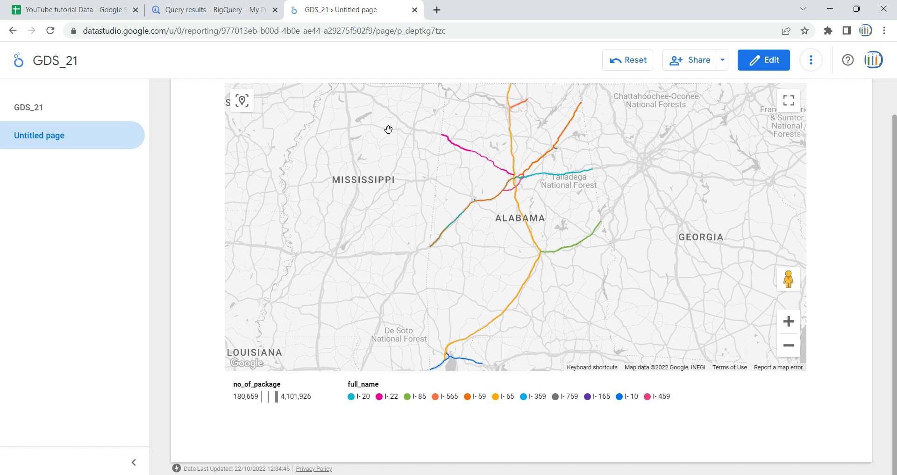
{"action": "left_click", "coordinate": [229, 6]}
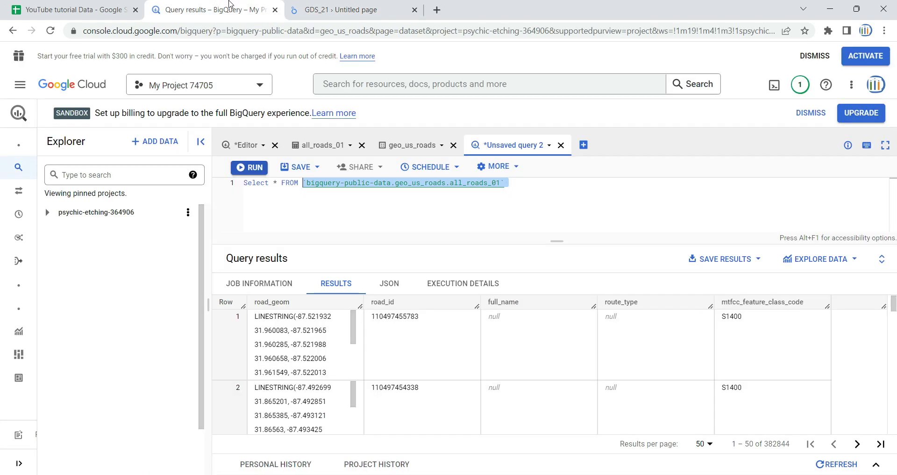
Step: Open the Editor query in BigQuery and examine how its first SELECT builds the date_value and no_of_package columns
{"action": "left_click", "coordinate": [248, 145]}
{"action": "left_click", "coordinate": [437, 230]}
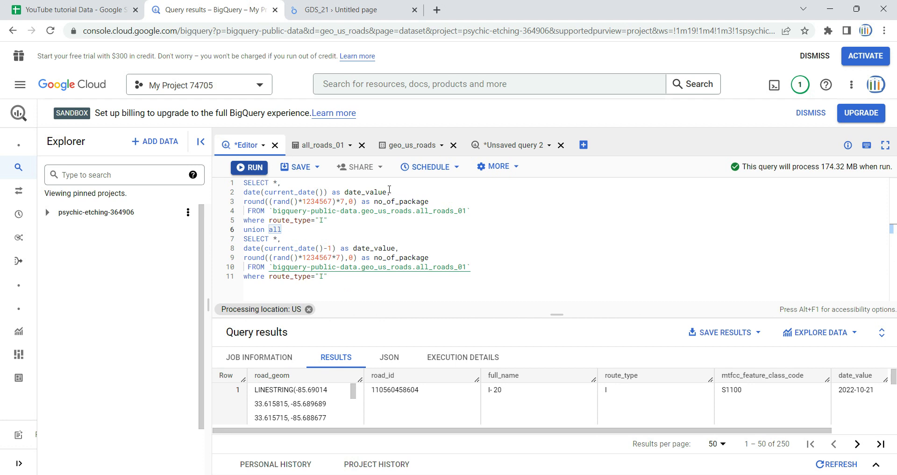
{"action": "left_click_drag", "start_coordinate": [387, 191], "coordinate": [248, 194]}
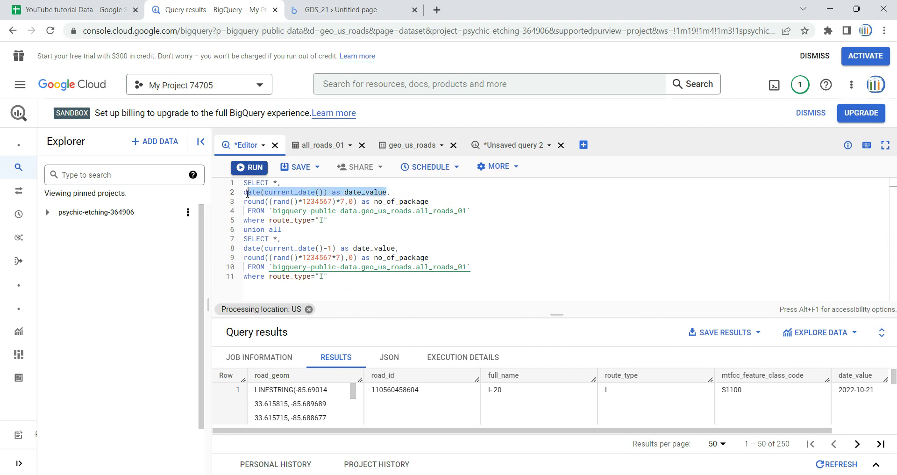
{"action": "double_click", "coordinate": [283, 193]}
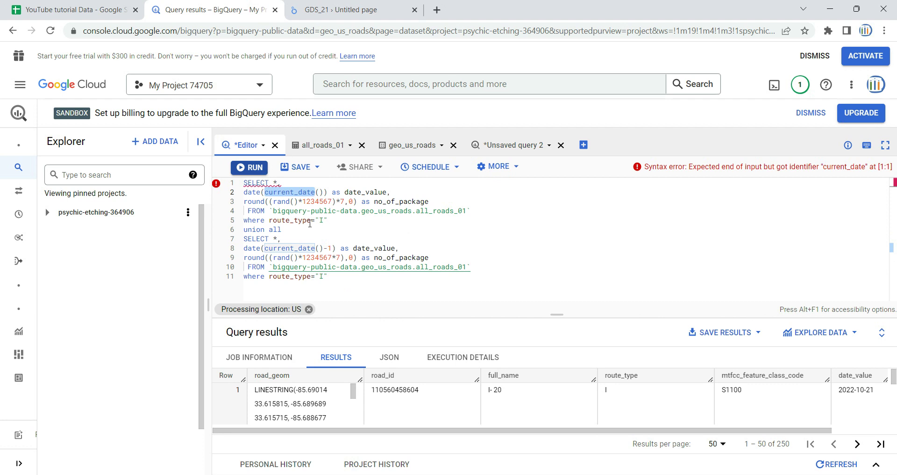
{"action": "left_click_drag", "start_coordinate": [445, 200], "coordinate": [246, 205]}
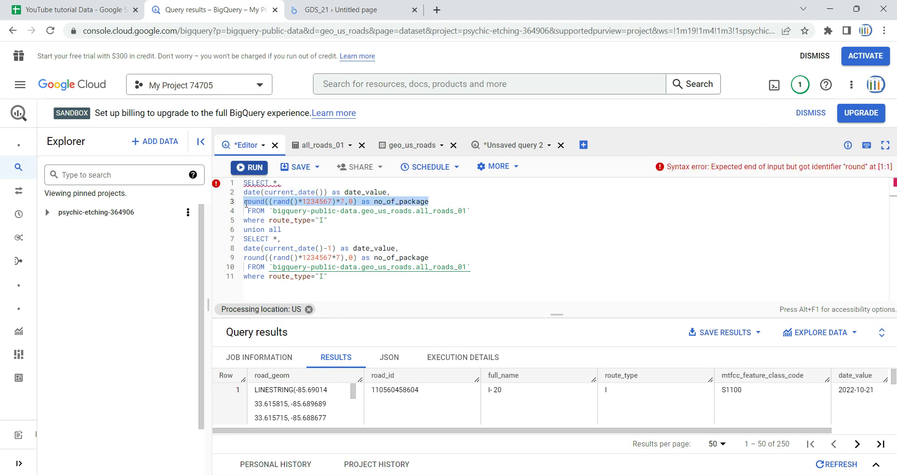
{"action": "left_click", "coordinate": [323, 211]}
{"action": "left_click_drag", "start_coordinate": [371, 201], "coordinate": [434, 202]}
{"action": "left_click", "coordinate": [409, 222]}
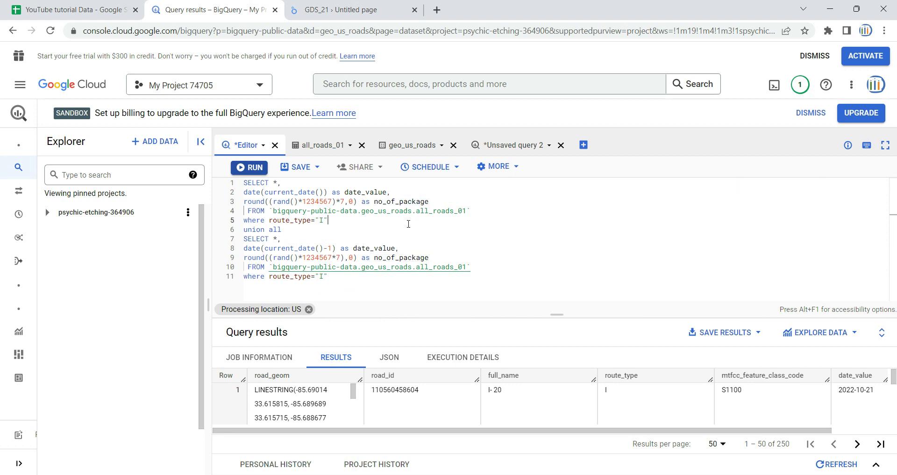
Step: Examine how union all joins the two SELECT blocks and how the second one derives date_value from the previous day
{"action": "left_click_drag", "start_coordinate": [300, 235], "coordinate": [244, 182]}
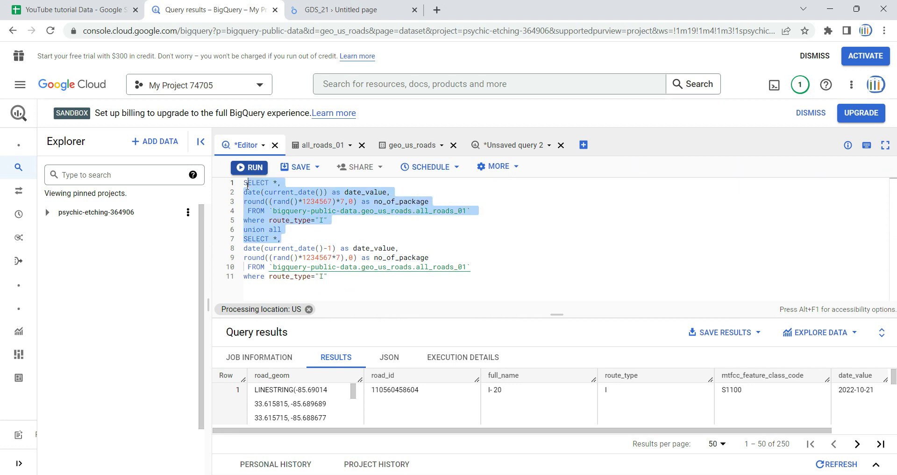
{"action": "left_click", "coordinate": [308, 244]}
{"action": "left_click_drag", "start_coordinate": [246, 250], "coordinate": [336, 278]}
{"action": "left_click", "coordinate": [336, 278]}
{"action": "left_click", "coordinate": [334, 248]}
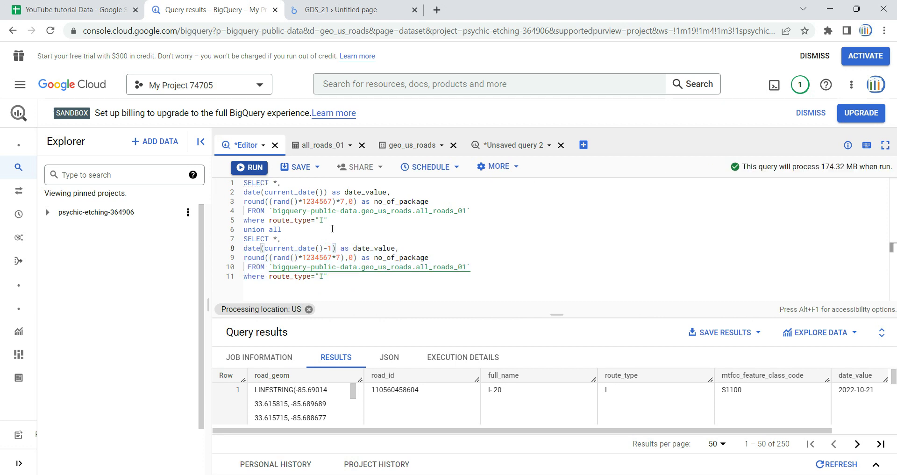
{"action": "left_click", "coordinate": [335, 275]}
{"action": "double_click", "coordinate": [371, 192]}
{"action": "left_click_drag", "start_coordinate": [332, 220], "coordinate": [238, 185]}
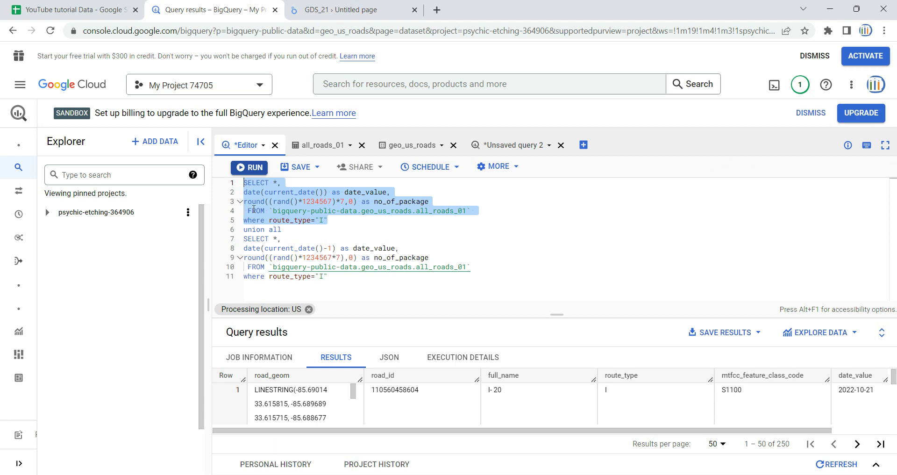
{"action": "left_click_drag", "start_coordinate": [327, 277], "coordinate": [243, 247]}
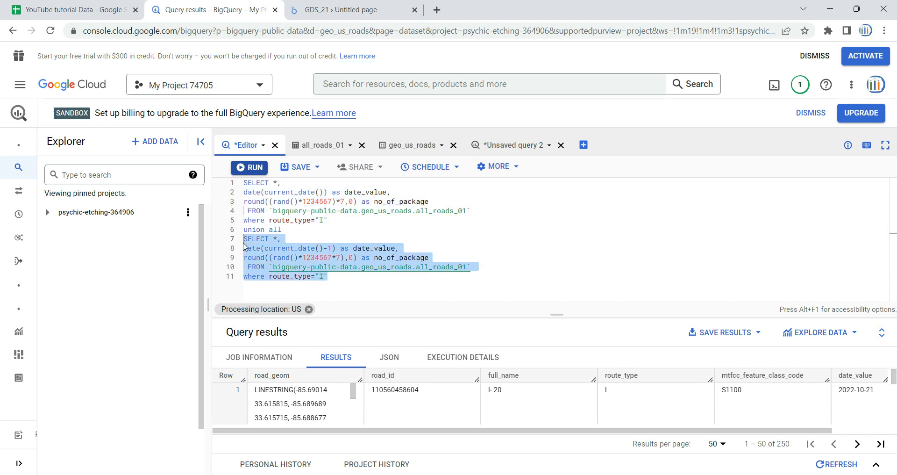
{"action": "left_click", "coordinate": [341, 261]}
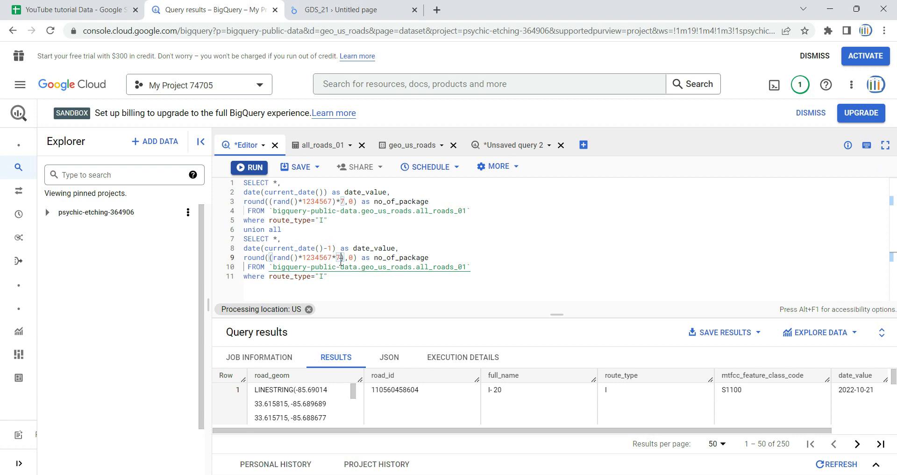
Step: Append a copy of the union all SELECT block using current_date()-2 for date_value, and select the whole query text
{"action": "left_click_drag", "start_coordinate": [327, 276], "coordinate": [240, 232]}
{"action": "key", "text": "ctrl+c"}
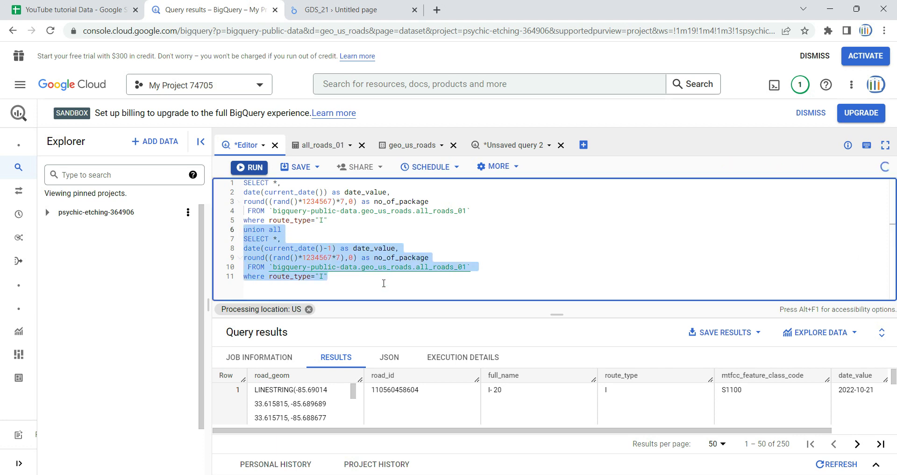
{"action": "left_click", "coordinate": [384, 284]}
{"action": "key", "text": "ctrl+v"}
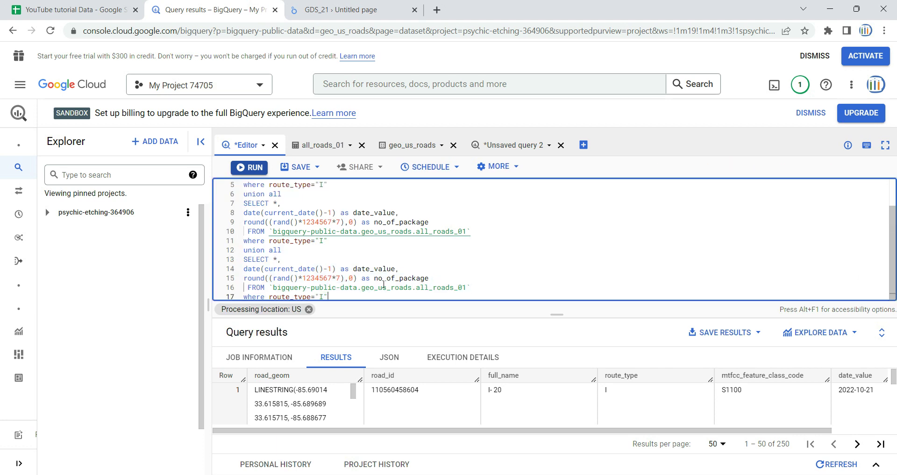
{"action": "key", "text": "Up"}
{"action": "key", "text": "Up"}
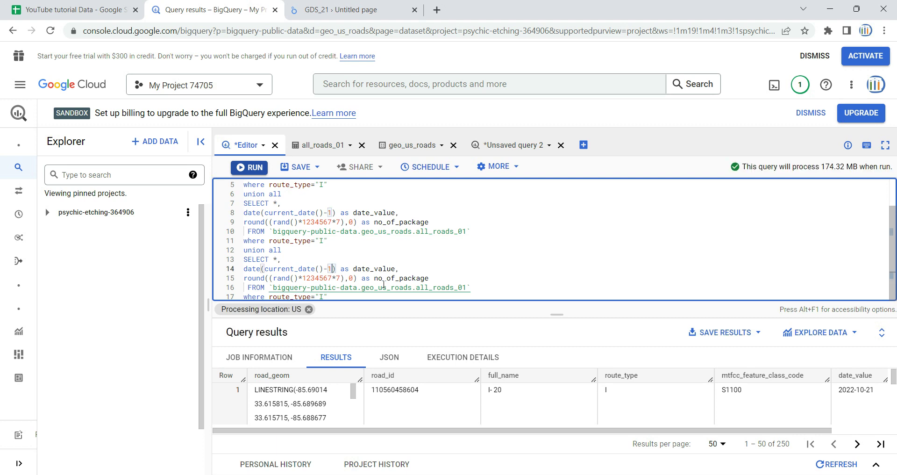
{"action": "key", "text": "BackSpace"}
{"action": "type", "text": "2"}
{"action": "left_click_drag", "start_coordinate": [279, 279], "coordinate": [413, 277]}
{"action": "left_click", "coordinate": [322, 241]}
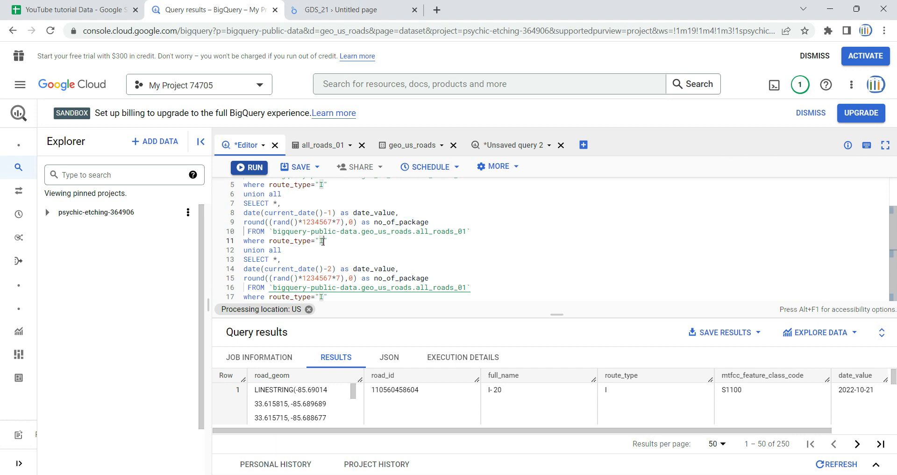
{"action": "key", "text": "ctrl+a"}
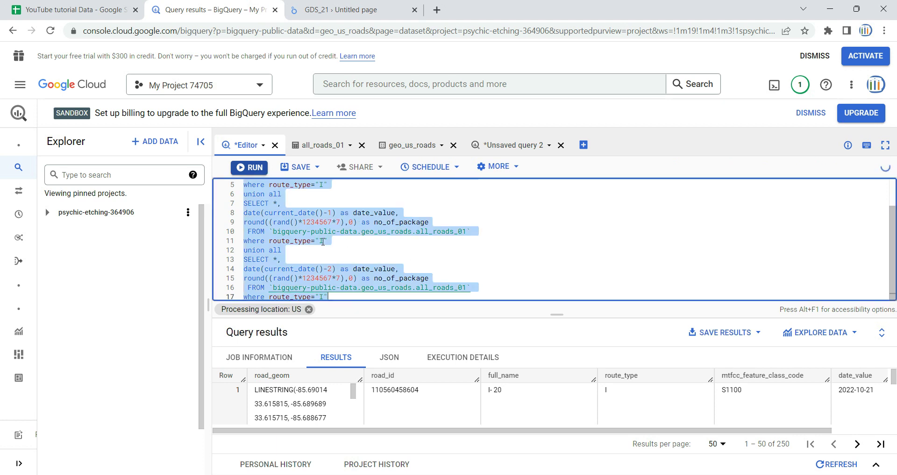
Step: Switch to the GDS_21 report in Data Studio, open it for editing and add a new blank page
{"action": "left_click", "coordinate": [358, 11]}
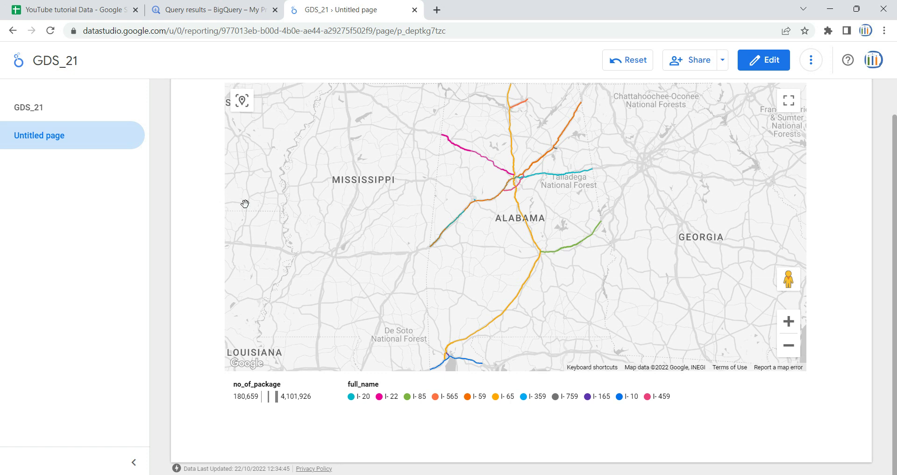
{"action": "left_click", "coordinate": [774, 65]}
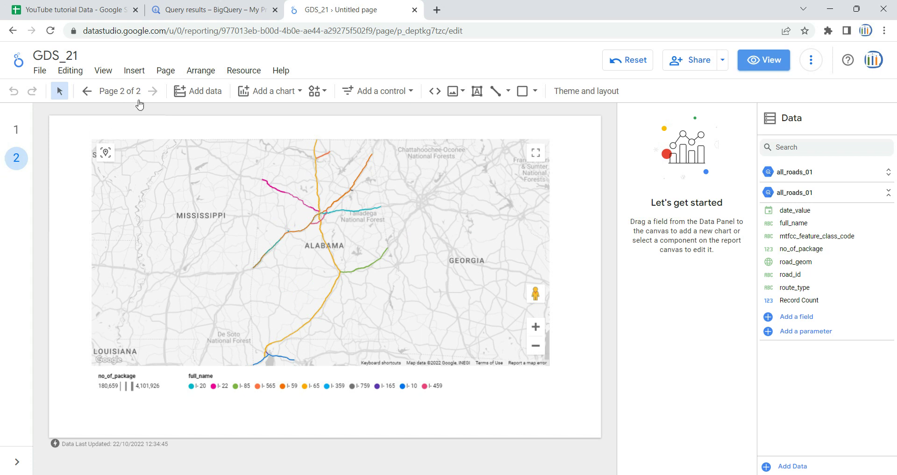
{"action": "left_click", "coordinate": [175, 72]}
{"action": "left_click", "coordinate": [192, 90]}
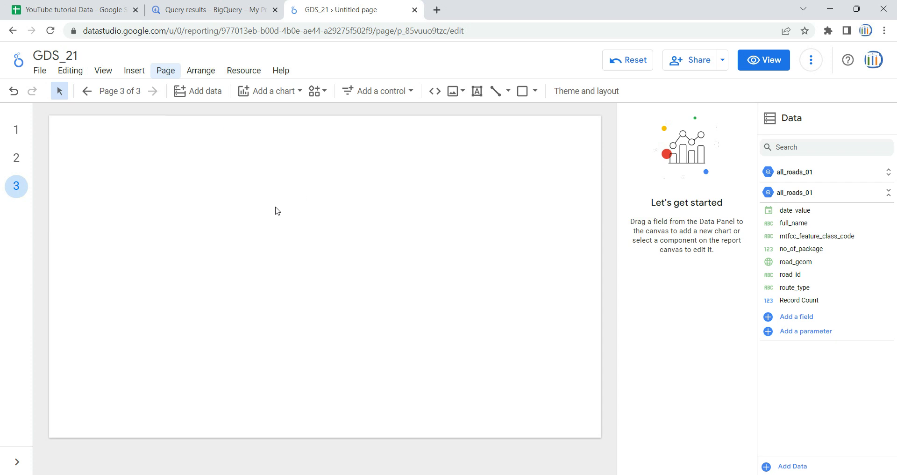
Step: Remove both embedded all_roads_01 BigQuery data sources from the report
{"action": "left_click", "coordinate": [234, 73]}
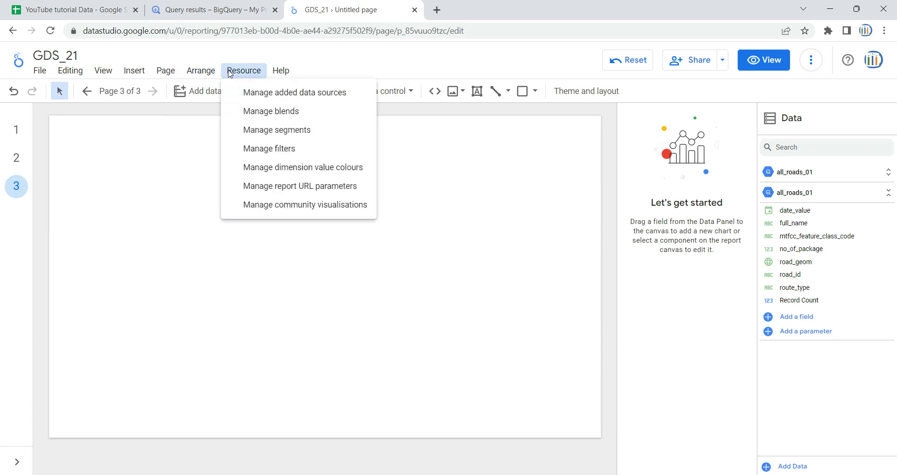
{"action": "left_click", "coordinate": [255, 94]}
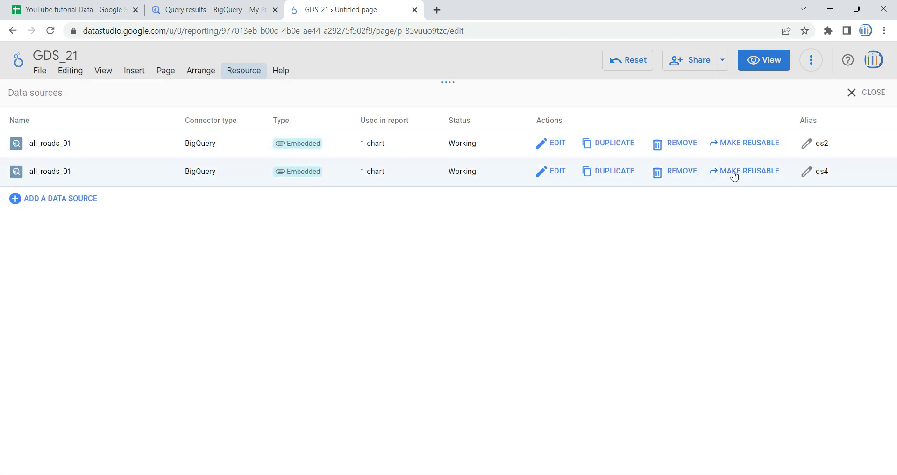
{"action": "left_click", "coordinate": [673, 173]}
{"action": "left_click", "coordinate": [527, 332]}
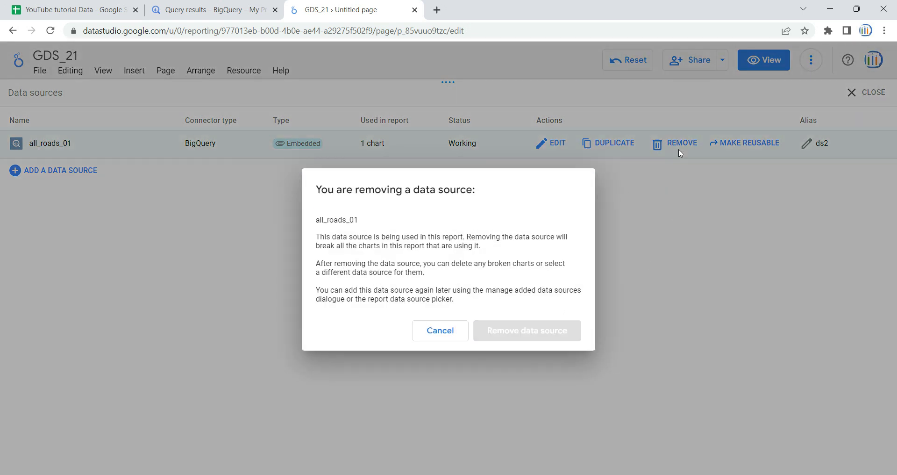
{"action": "left_click", "coordinate": [676, 148]}
{"action": "left_click", "coordinate": [537, 331]}
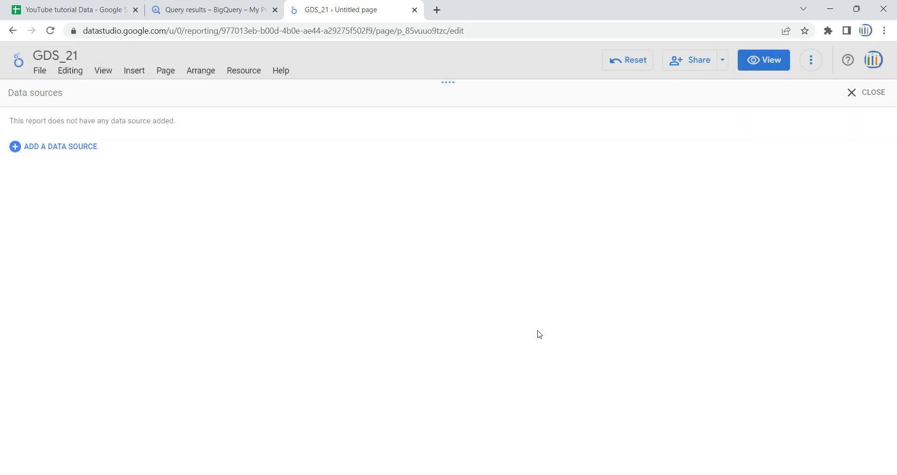
Step: Add a BigQuery data source to the report using the copied union all query as a custom query, billed to My Project 74705
{"action": "left_click", "coordinate": [57, 147]}
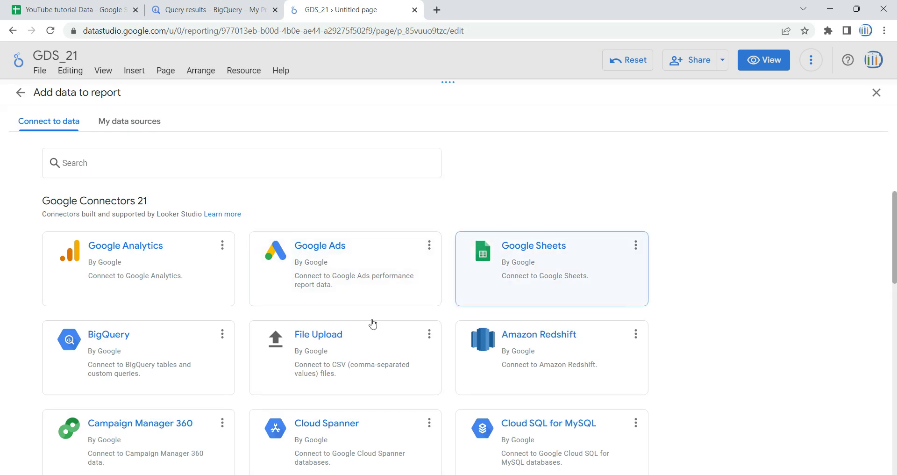
{"action": "left_click", "coordinate": [114, 350]}
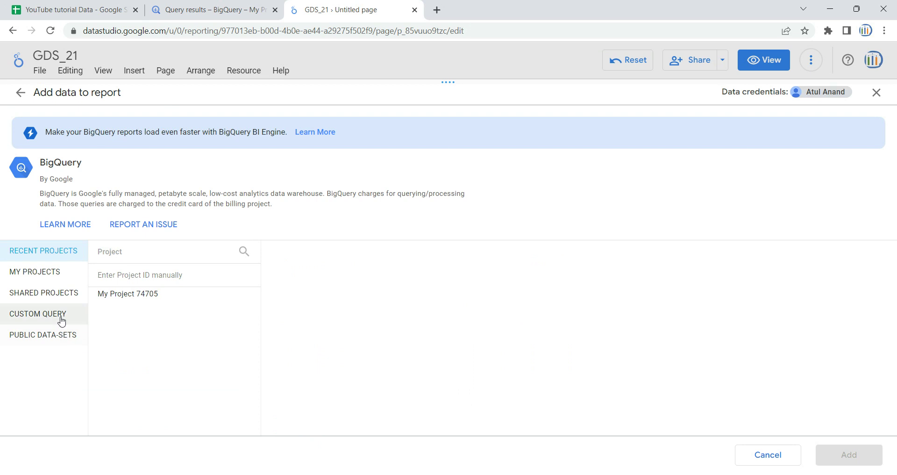
{"action": "left_click", "coordinate": [31, 315]}
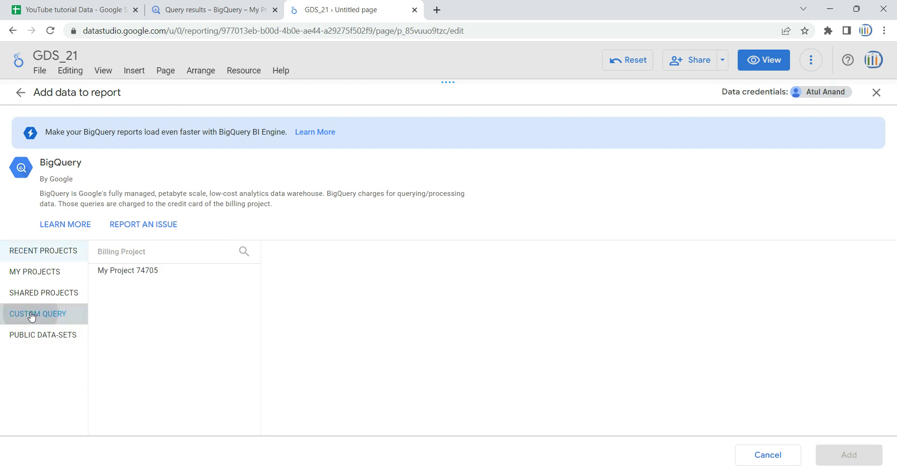
{"action": "left_click", "coordinate": [198, 274]}
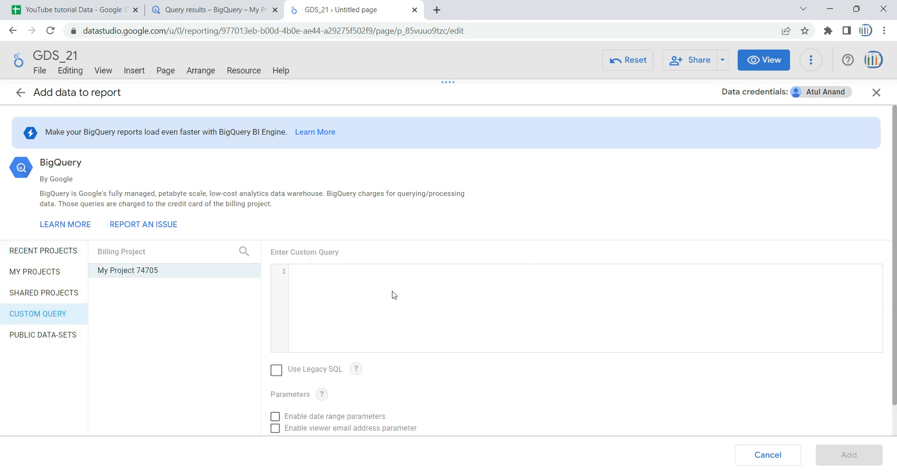
{"action": "left_click", "coordinate": [210, 9]}
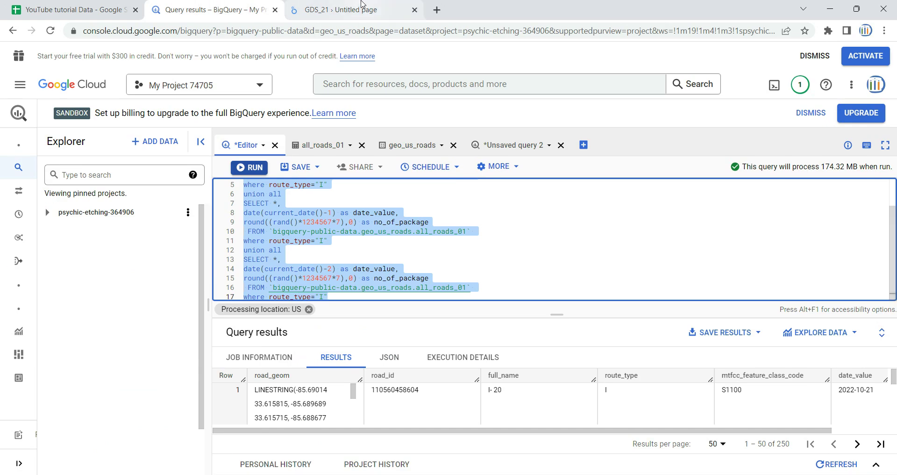
{"action": "left_click", "coordinate": [346, 10]}
{"action": "type", "text": "SELECT *, date(current_date()) as date_value, round((rand()*1234567)*7,0) as no_of_package  FROM `bigquery-public-data.geo_us_roads.all_roads_01` where route_type=\"I\" union all SELECT *, date(current_date()-1) as date_value, round((rand()*1234567*7),0) as no_of_package  FROM `bigquery-public-data.geo_us_roads.all_roads_01` where route_type=\"I\" union all SELECT *, date(current_date()-2) as date_value, round((rand()*1234567*7),0) as no_of_package  FROM `bigquery-public-data.geo_us_roads.all_roads_01` where route_type=\"I\""}
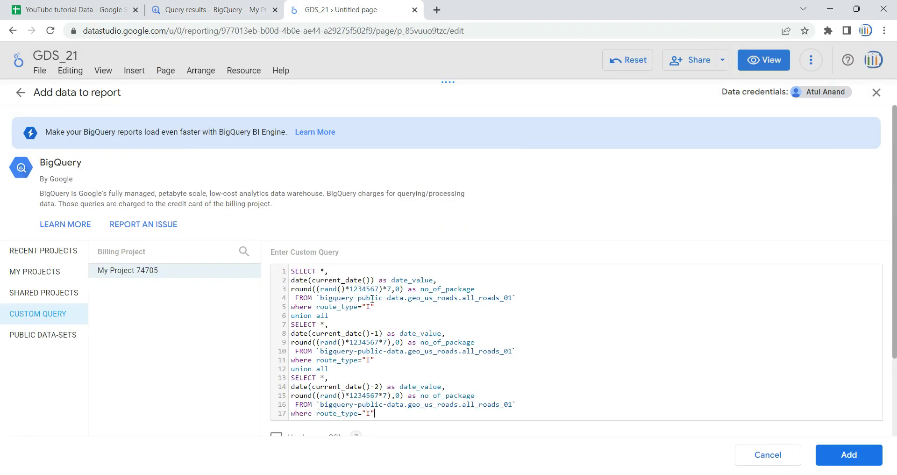
{"action": "scroll", "coordinate": [419, 337], "scroll_direction": "down", "scroll_amount": 2}
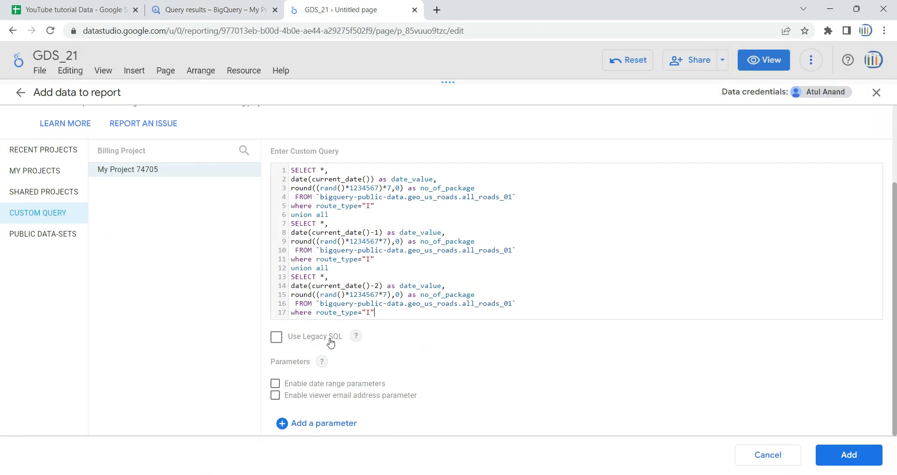
{"action": "left_click", "coordinate": [850, 455]}
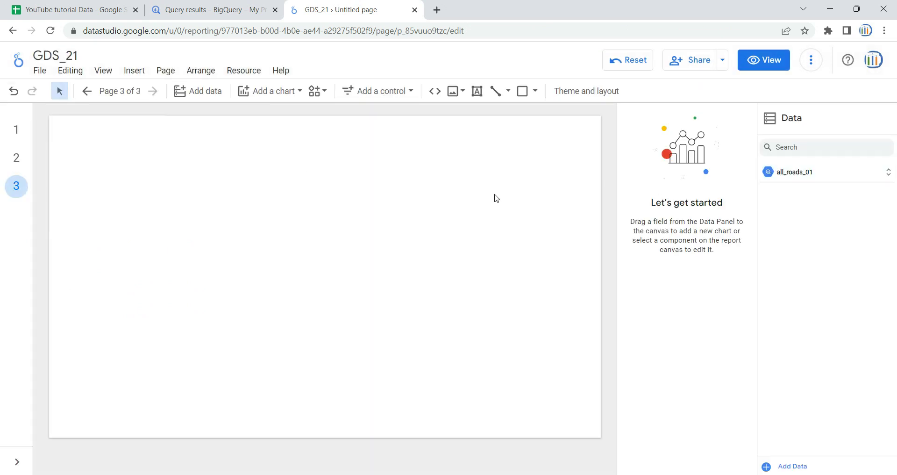
Step: Examine the BigQuery result columns and the current_date()-1 expression for date_value, then list the all_roads_01 fields in the Data Studio report
{"action": "left_click", "coordinate": [220, 9]}
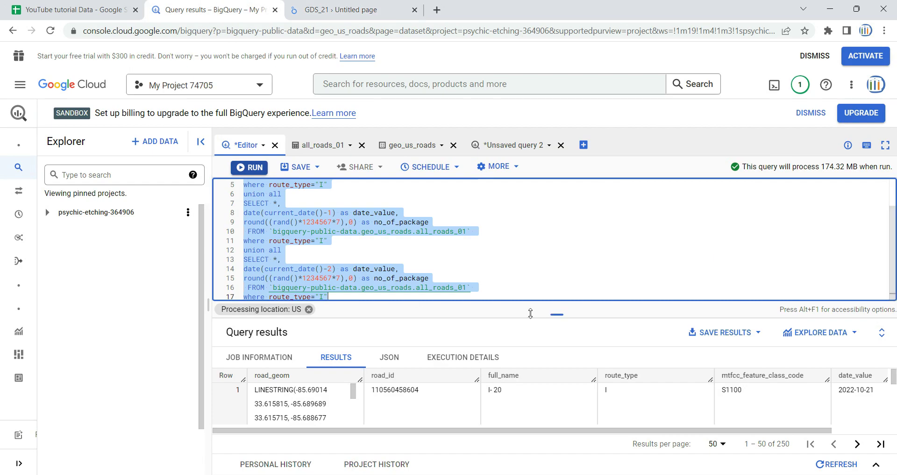
{"action": "left_click_drag", "start_coordinate": [556, 314], "coordinate": [556, 244]}
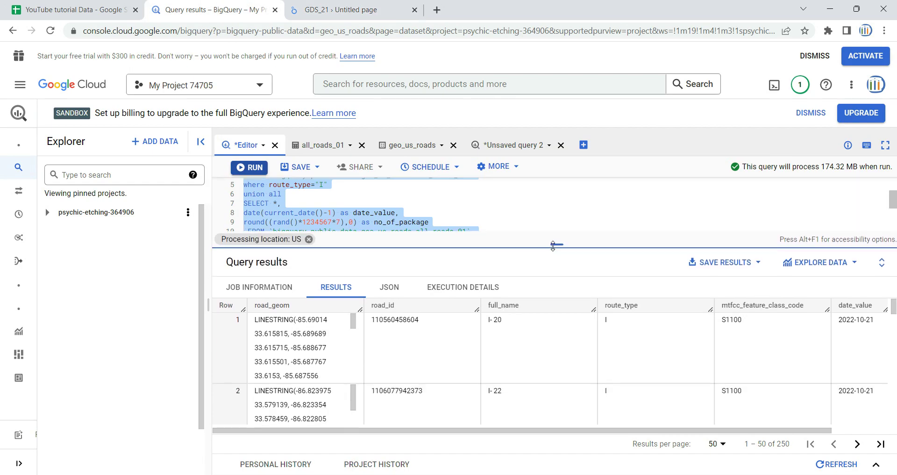
{"action": "left_click", "coordinate": [407, 209]}
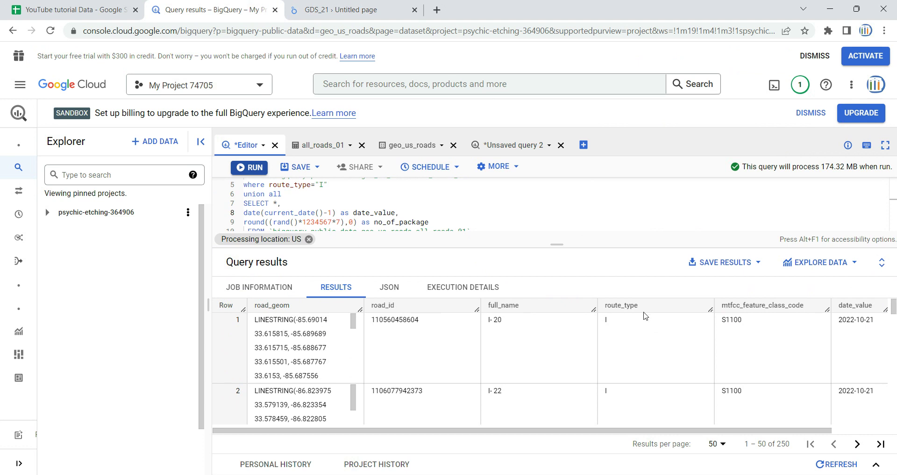
{"action": "left_click_drag", "start_coordinate": [795, 305], "coordinate": [773, 305]}
{"action": "scroll", "coordinate": [796, 311], "scroll_direction": "right", "scroll_amount": 3}
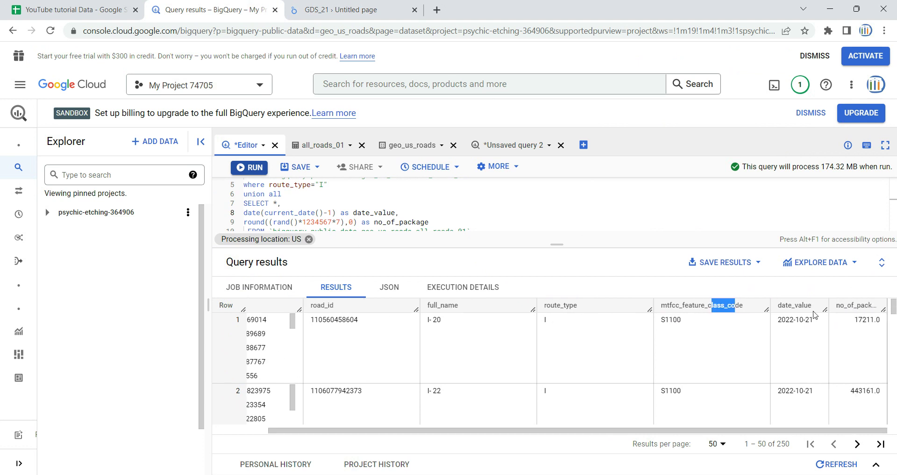
{"action": "left_click_drag", "start_coordinate": [402, 213], "coordinate": [242, 215]}
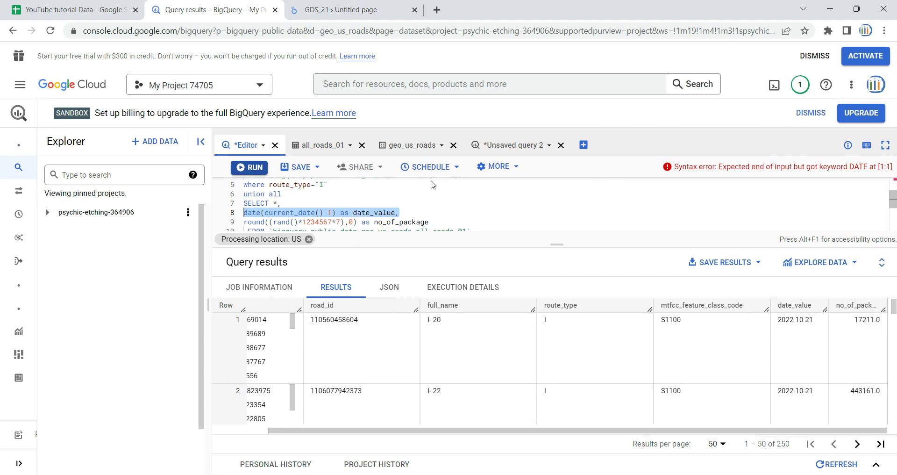
{"action": "left_click", "coordinate": [362, 9]}
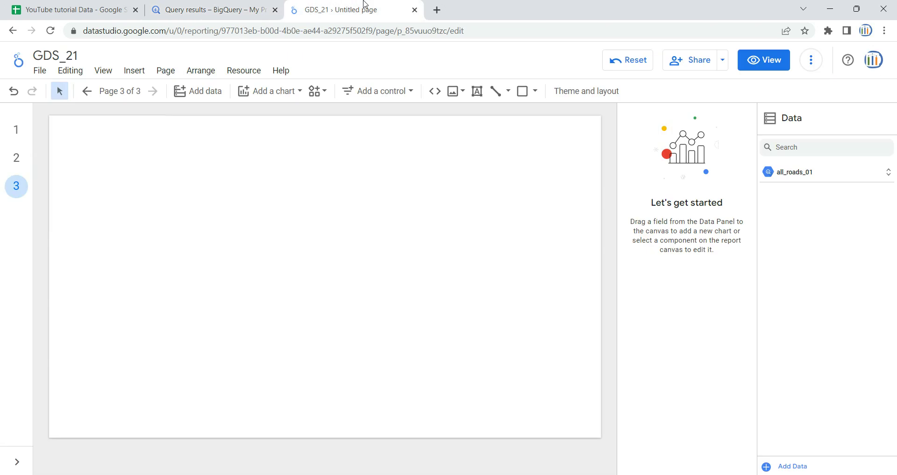
{"action": "left_click", "coordinate": [888, 172]}
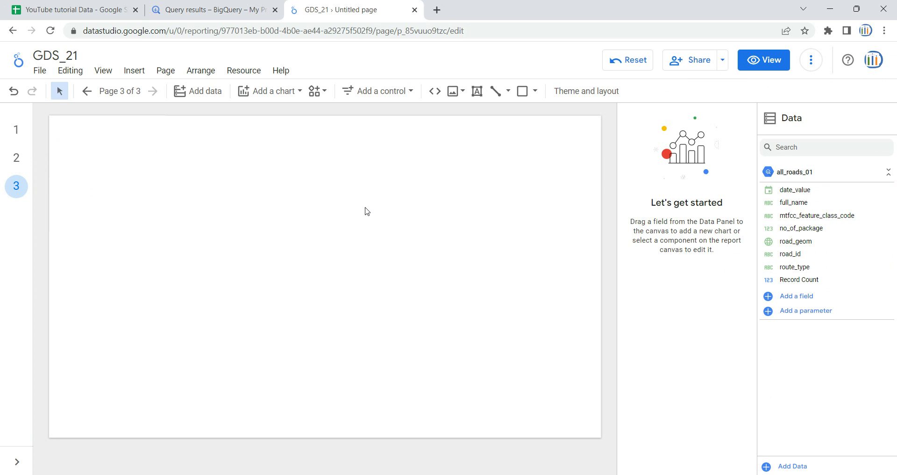
Step: Insert a Google Maps line map on the blank page and enlarge it to cover most of the canvas
{"action": "left_click", "coordinate": [288, 94]}
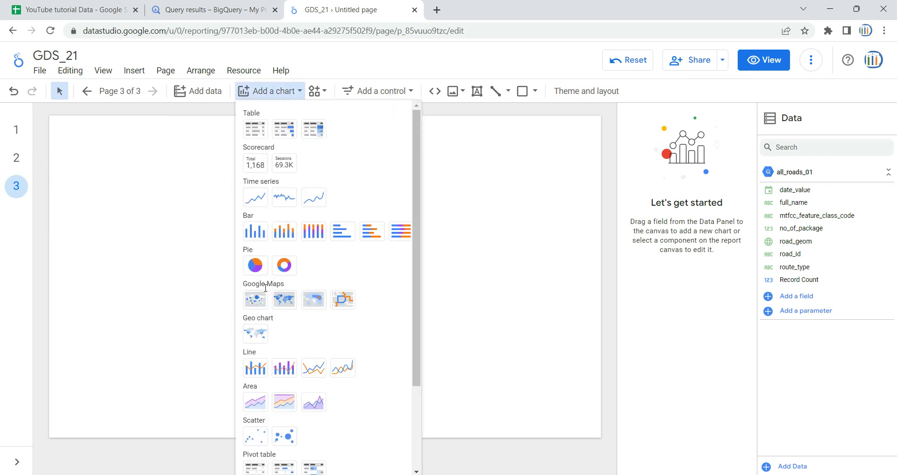
{"action": "left_click", "coordinate": [347, 307]}
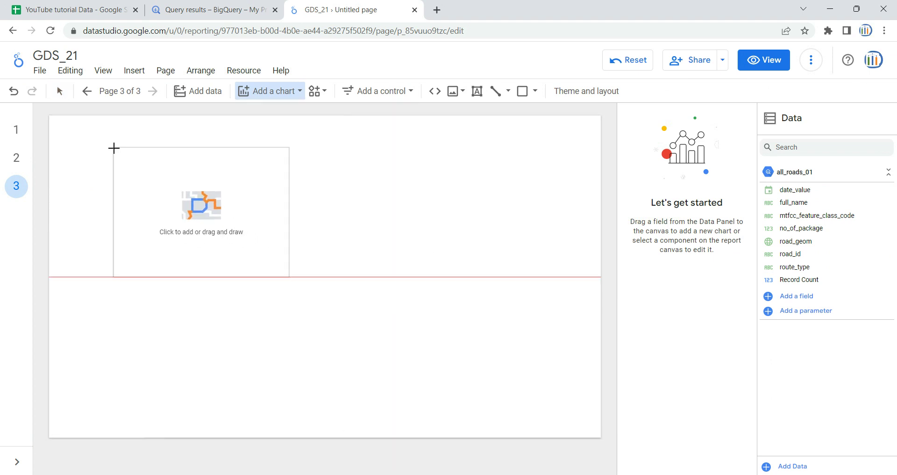
{"action": "left_click", "coordinate": [100, 146]}
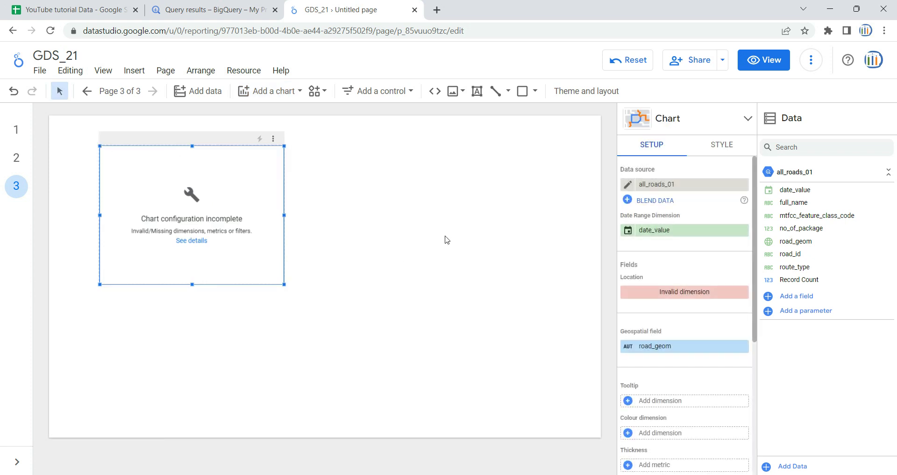
{"action": "left_click_drag", "start_coordinate": [285, 284], "coordinate": [469, 355]}
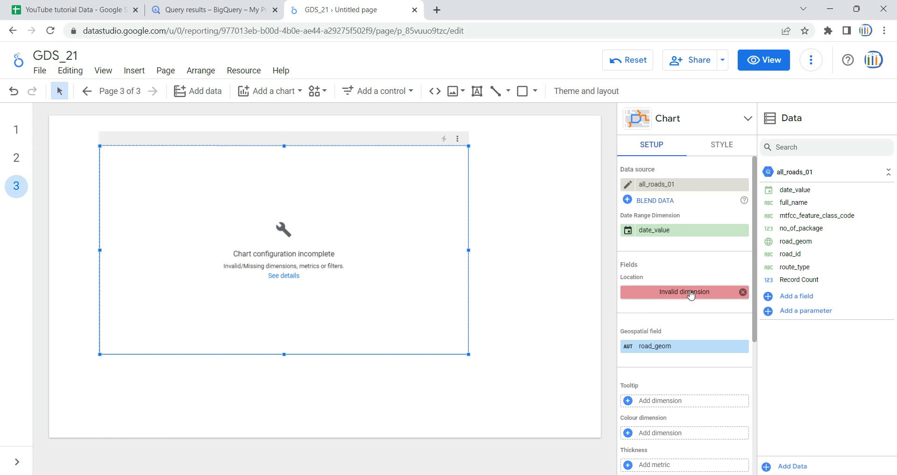
Step: Replace the map's invalid Location dimension with road_id
{"action": "left_click", "coordinate": [744, 291]}
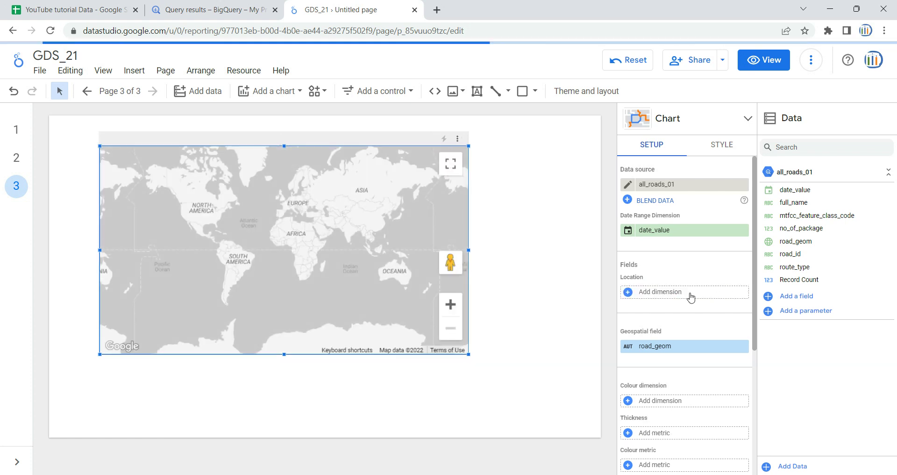
{"action": "left_click", "coordinate": [691, 296]}
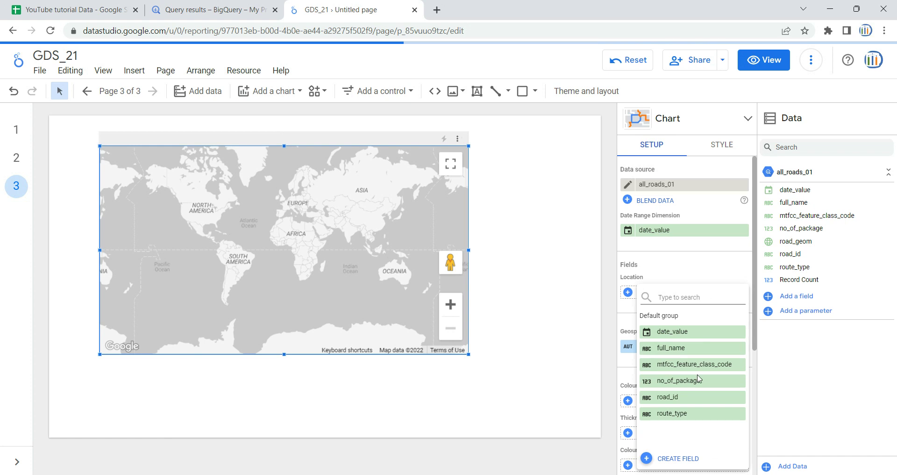
{"action": "left_click", "coordinate": [693, 397]}
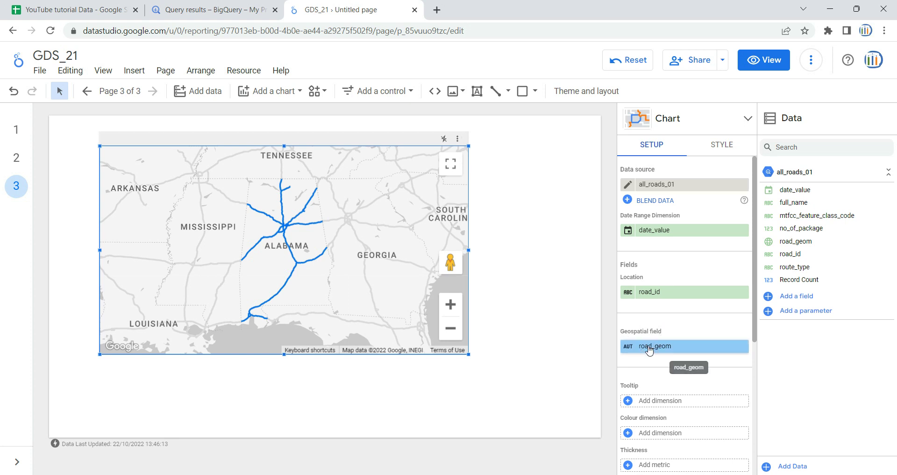
Step: Inspect the road_geom field's type in the all_roads_01 data source and its values in the BigQuery results, then return to the report
{"action": "left_click", "coordinate": [770, 175]}
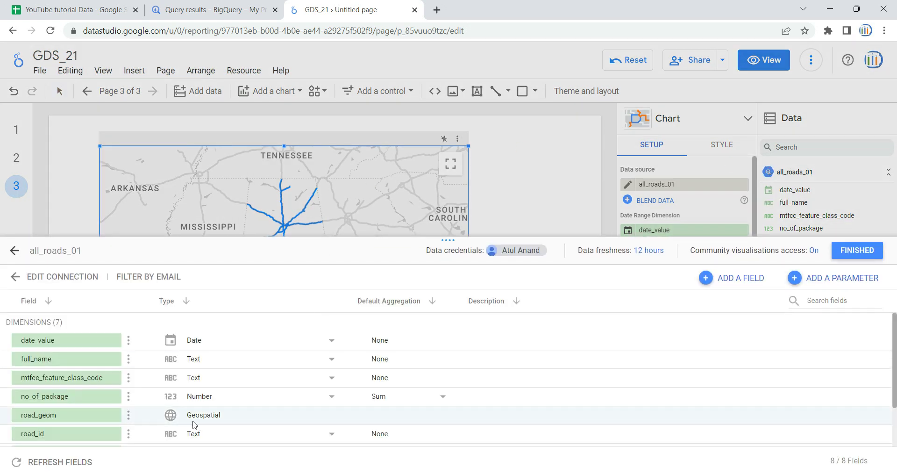
{"action": "left_click", "coordinate": [26, 419]}
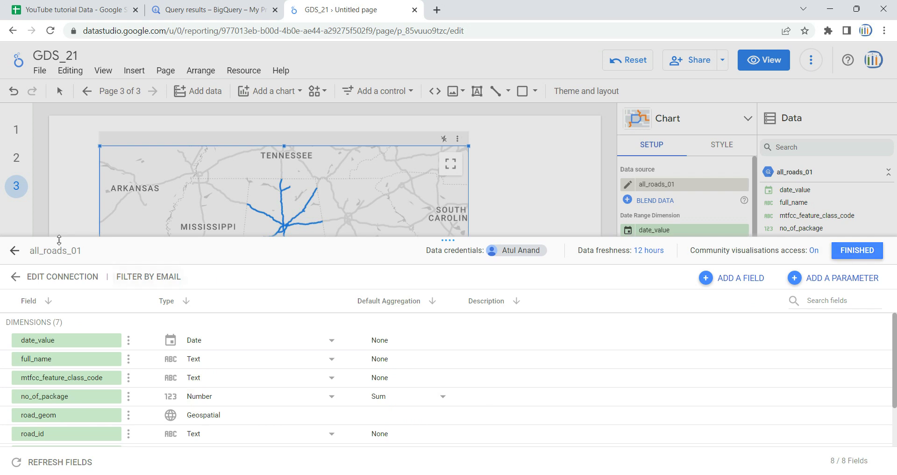
{"action": "left_click", "coordinate": [855, 251]}
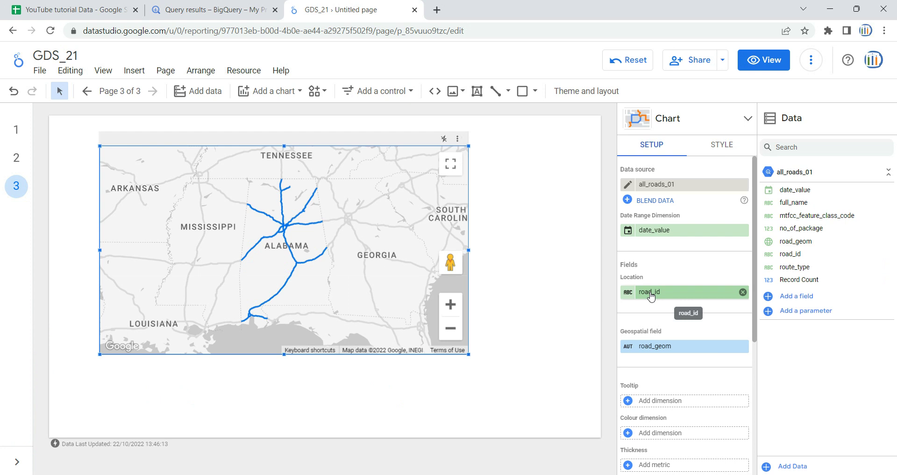
{"action": "left_click", "coordinate": [182, 5]}
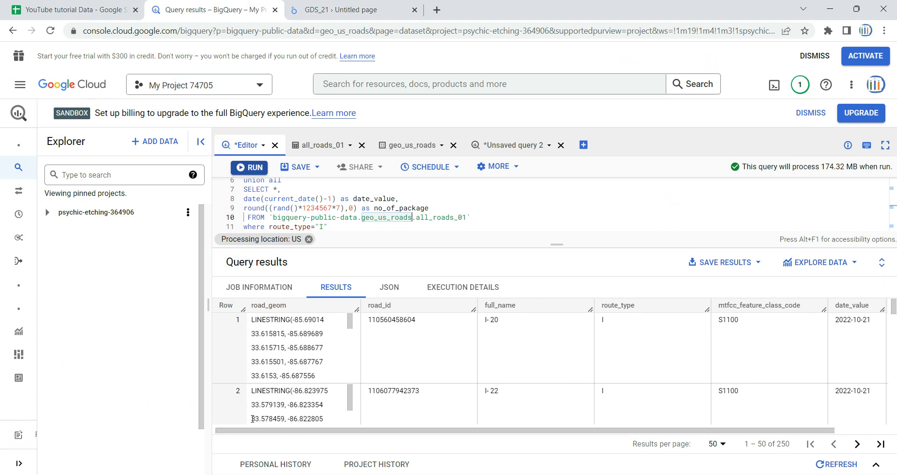
{"action": "left_click_drag", "start_coordinate": [259, 320], "coordinate": [319, 376]}
{"action": "left_click", "coordinate": [330, 14]}
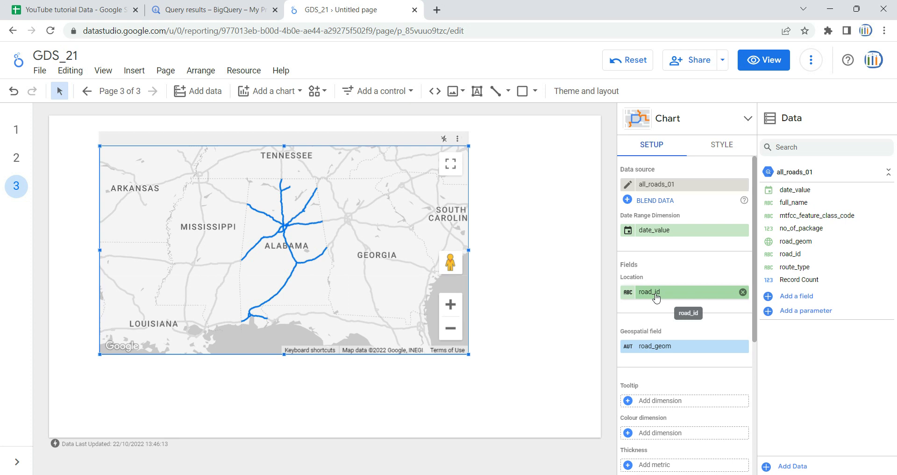
Step: Assign full_name as both the tooltip and the colour dimension of the line map
{"action": "scroll", "coordinate": [656, 298], "scroll_direction": "down", "scroll_amount": 3}
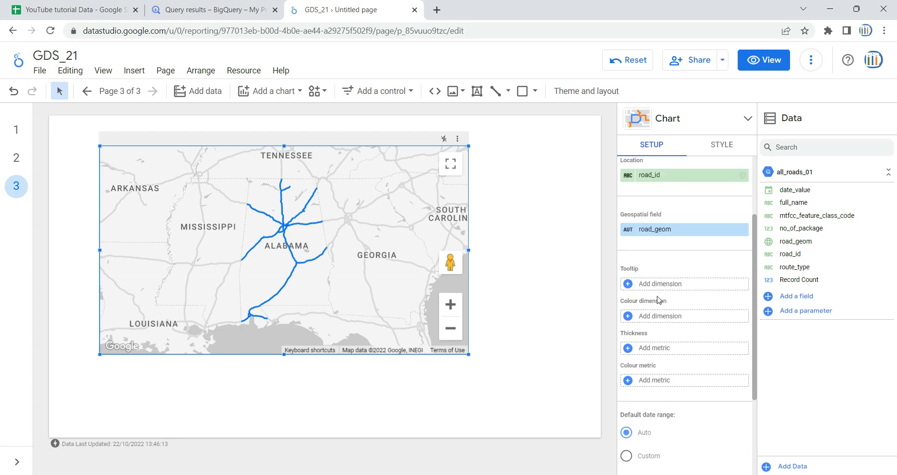
{"action": "left_click", "coordinate": [660, 288]}
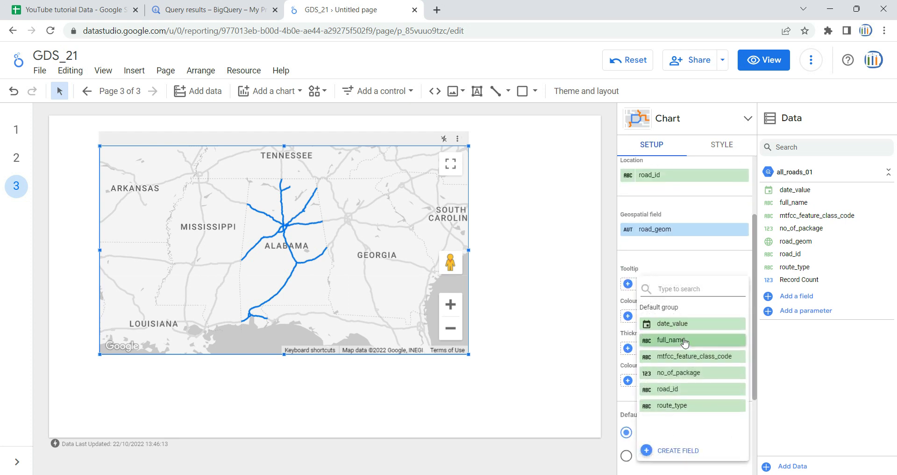
{"action": "left_click", "coordinate": [696, 339]}
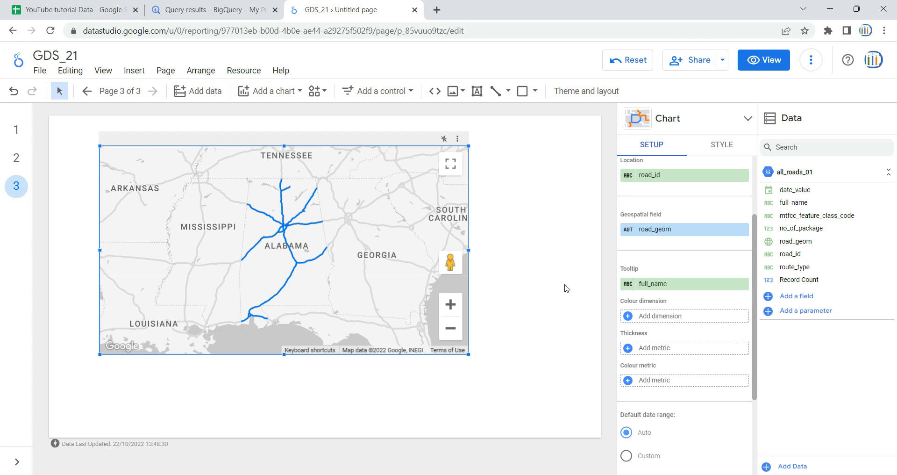
{"action": "left_click", "coordinate": [653, 316]}
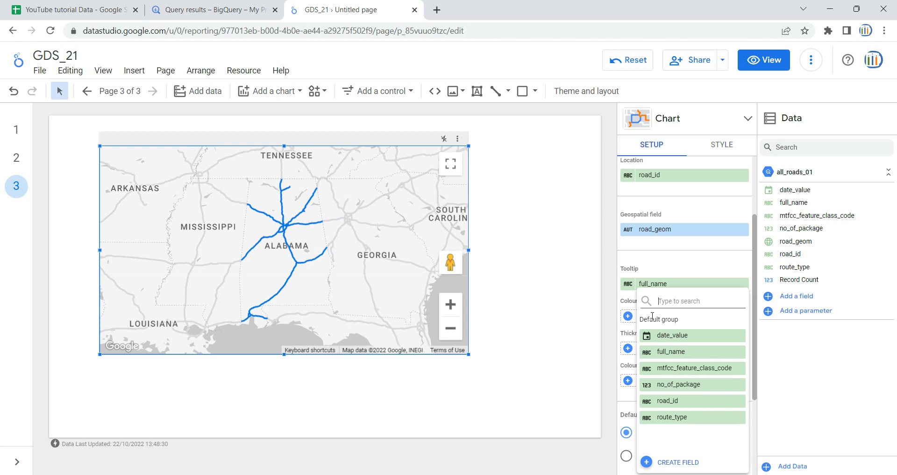
{"action": "left_click", "coordinate": [680, 351]}
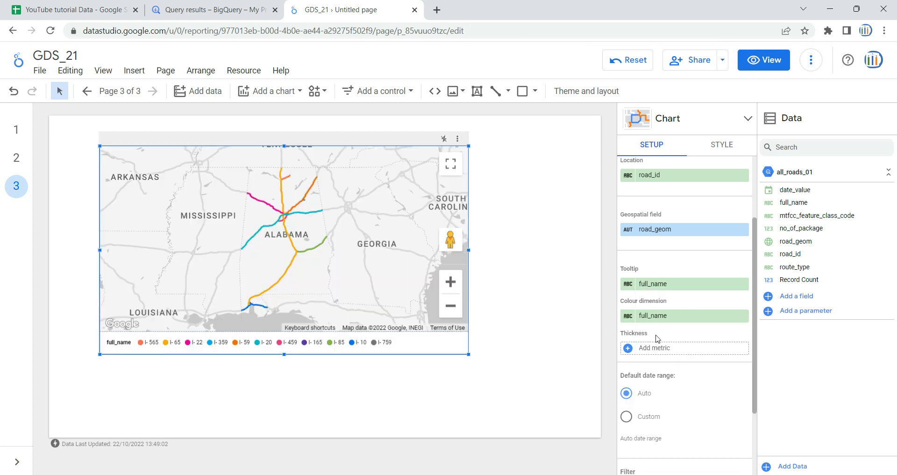
Step: Assign no_of_package as both the colour dimension and the thickness metric of the line map, dismissing the colour limit notice
{"action": "left_click", "coordinate": [675, 316]}
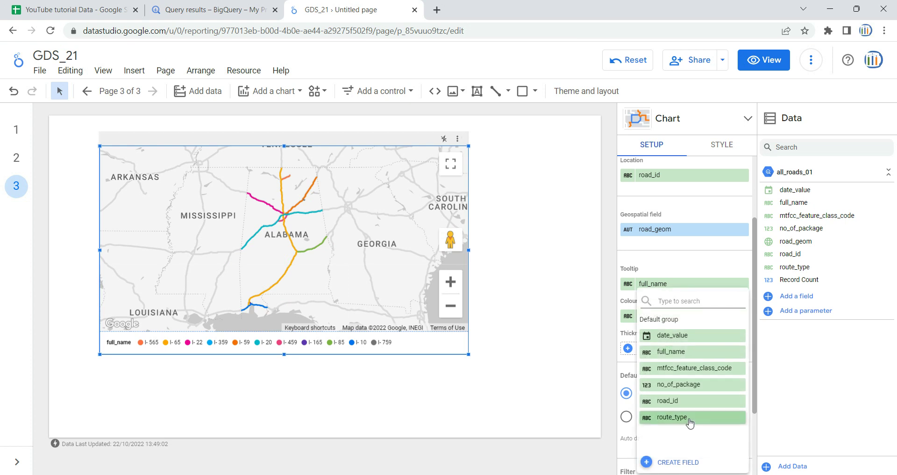
{"action": "left_click", "coordinate": [685, 384]}
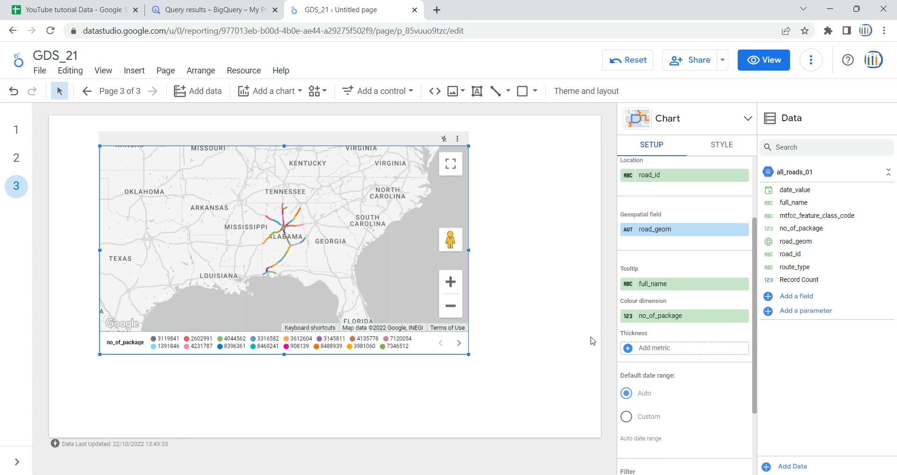
{"action": "left_click", "coordinate": [655, 350]}
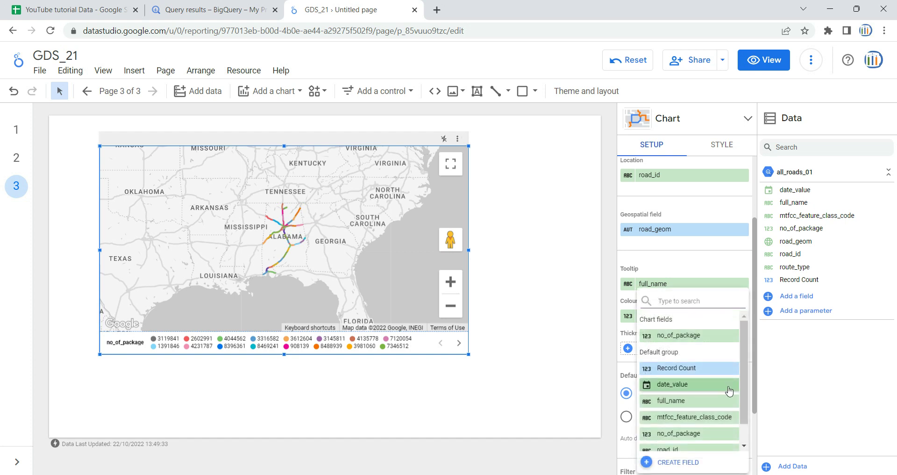
{"action": "scroll", "coordinate": [729, 390], "scroll_direction": "down", "scroll_amount": 1}
{"action": "left_click", "coordinate": [701, 416]}
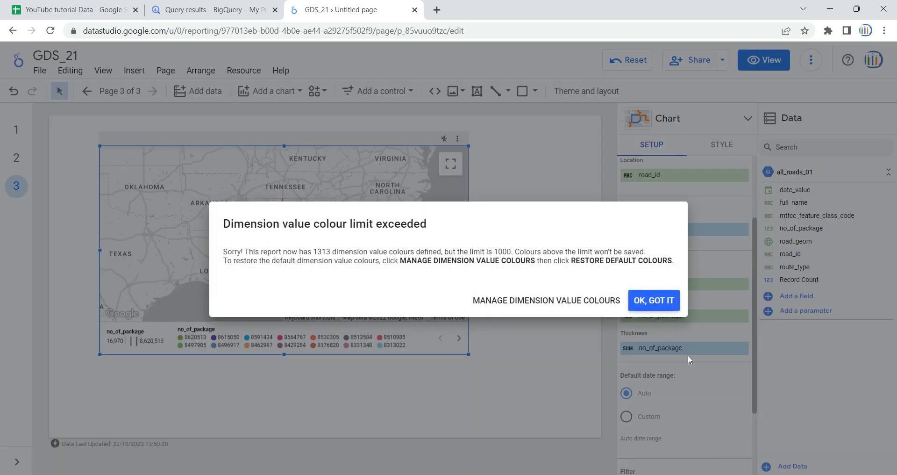
{"action": "left_click", "coordinate": [642, 308]}
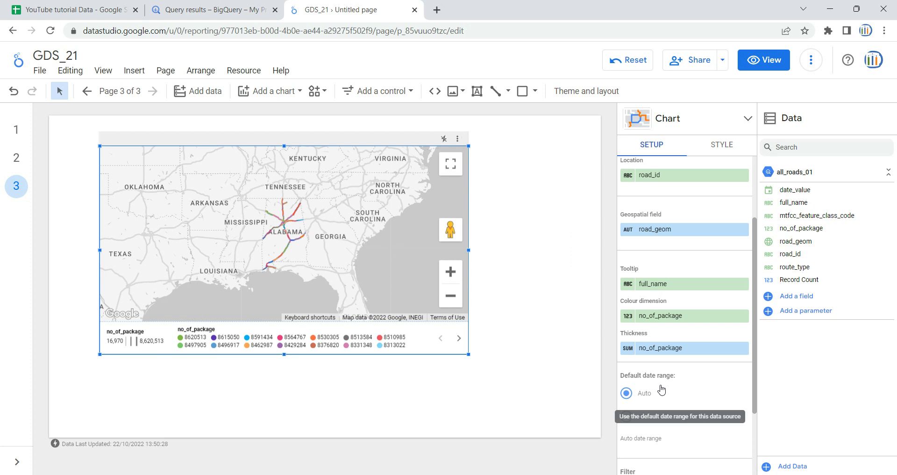
Step: Inspect the custom default date range calendar for the map and return the default date range to Auto
{"action": "scroll", "coordinate": [662, 389], "scroll_direction": "down", "scroll_amount": 3}
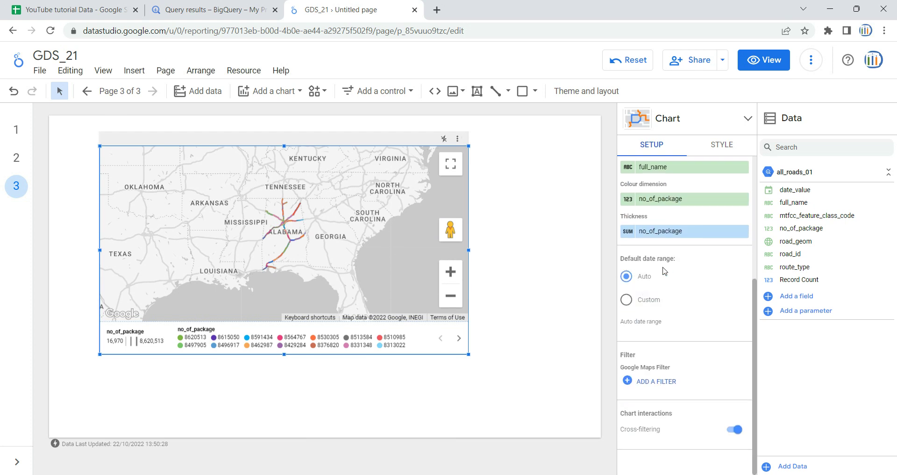
{"action": "left_click", "coordinate": [627, 300]}
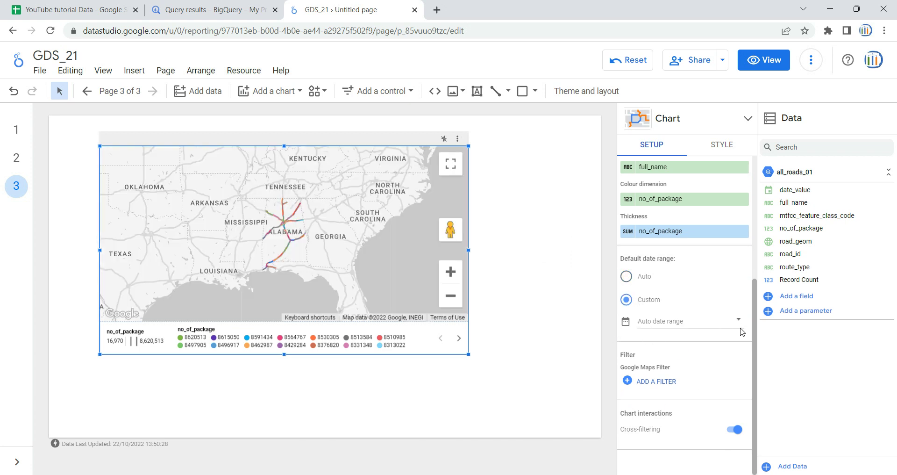
{"action": "left_click", "coordinate": [739, 322]}
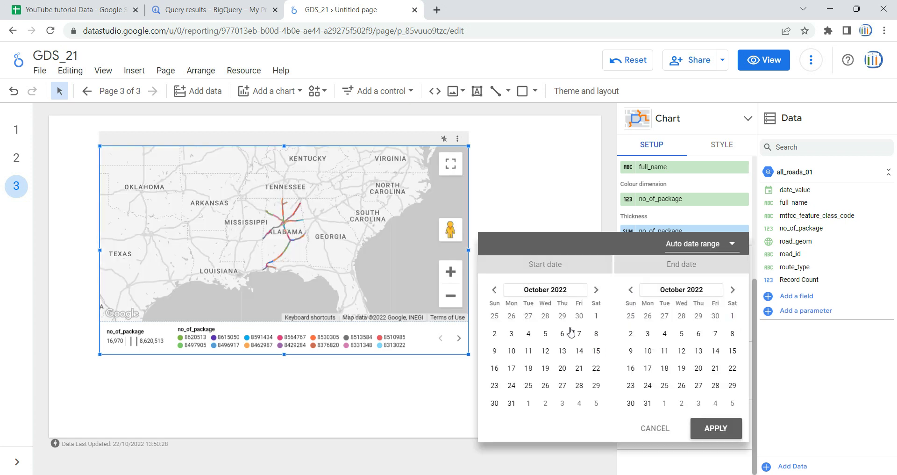
{"action": "key", "text": "Escape"}
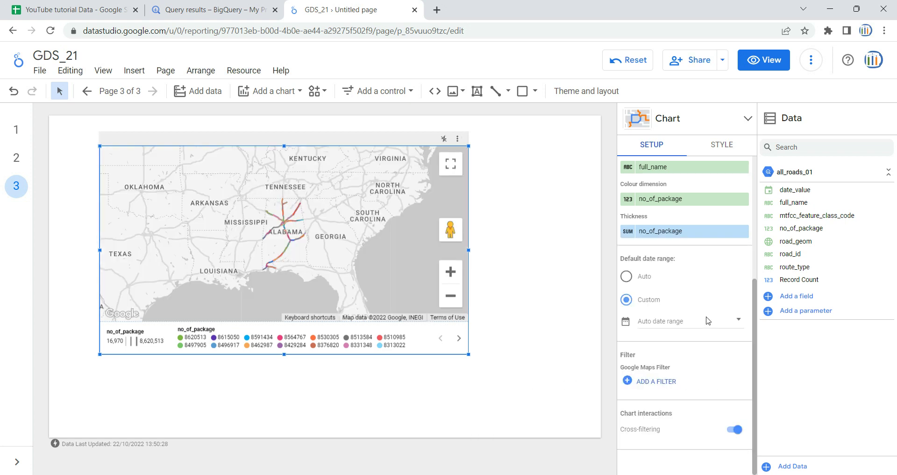
{"action": "left_click", "coordinate": [626, 276]}
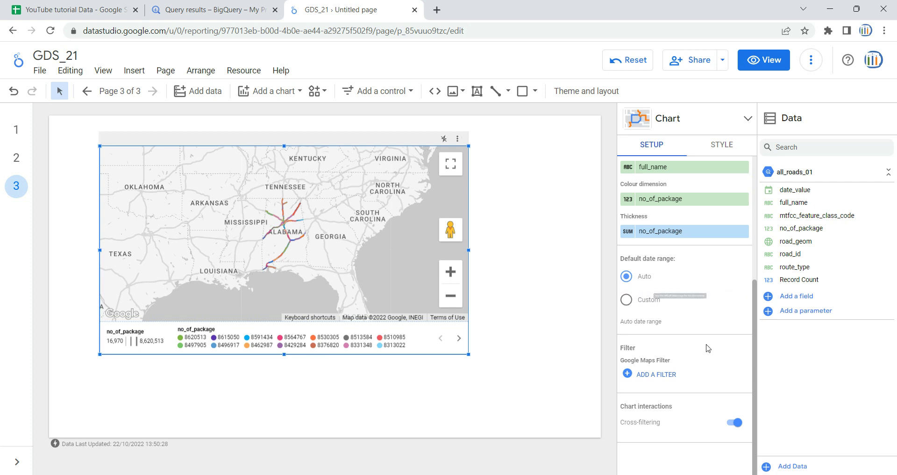
Step: Start a new filter for the map on the all_roads_01 data source and name it Road_filter
{"action": "left_click", "coordinate": [657, 376]}
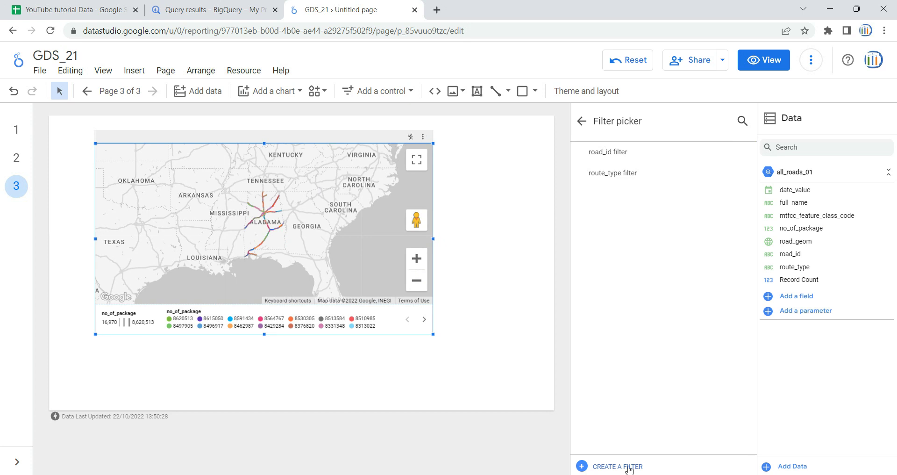
{"action": "left_click", "coordinate": [629, 467]}
{"action": "left_click", "coordinate": [164, 288]}
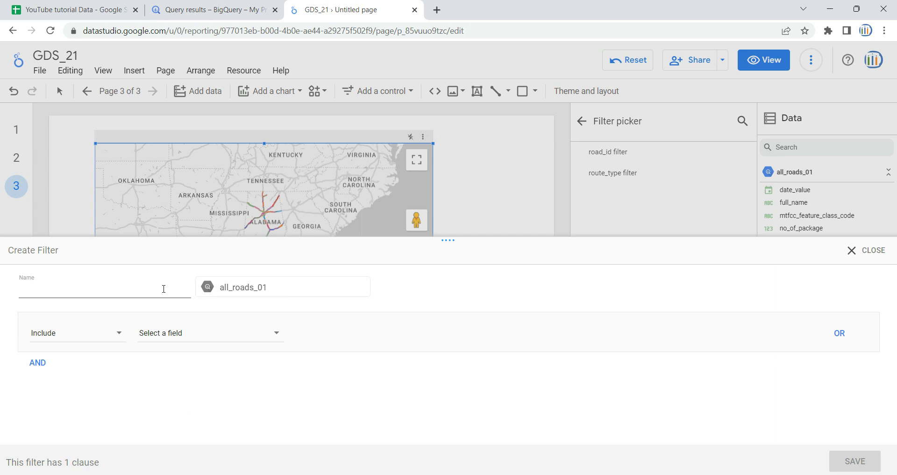
{"action": "type", "text": "Road_filter"}
Step: Set the filter to include route_type equal to I, checking the value in the BigQuery results, and save it
{"action": "left_click", "coordinate": [77, 335]}
{"action": "left_click", "coordinate": [76, 336]}
{"action": "left_click", "coordinate": [193, 337]}
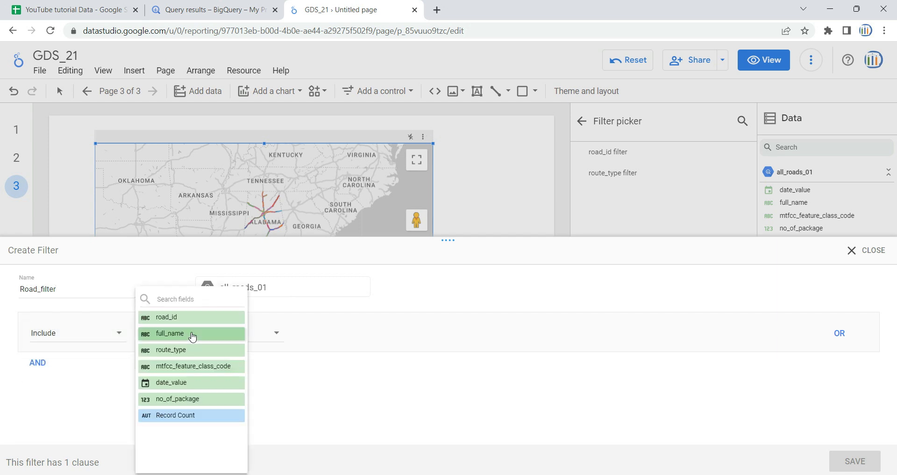
{"action": "left_click", "coordinate": [215, 352]}
{"action": "left_click", "coordinate": [346, 339]}
{"action": "left_click", "coordinate": [363, 294]}
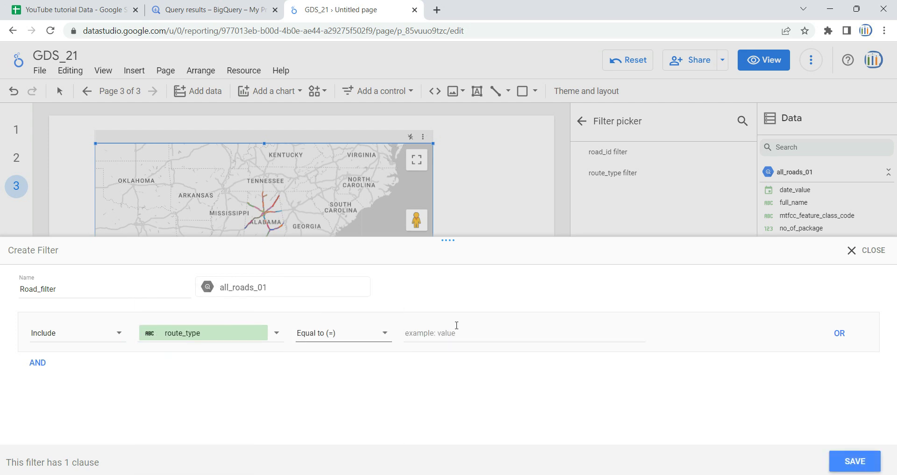
{"action": "type", "text": "I"}
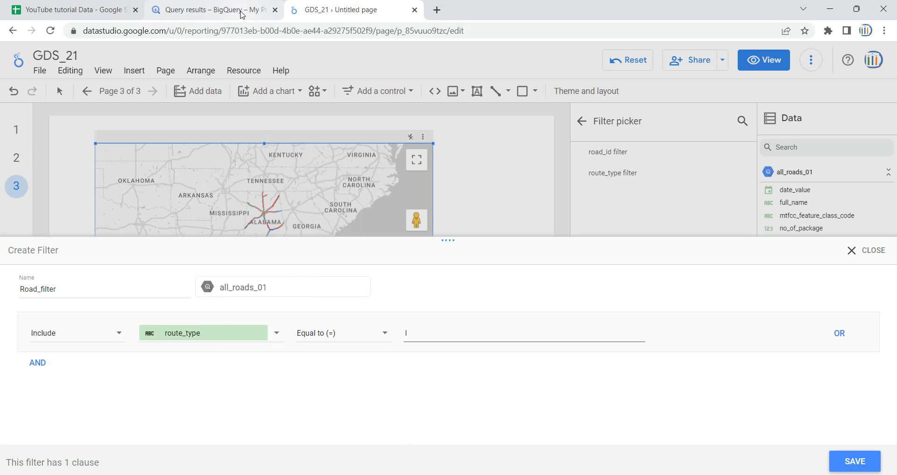
{"action": "left_click", "coordinate": [210, 10]}
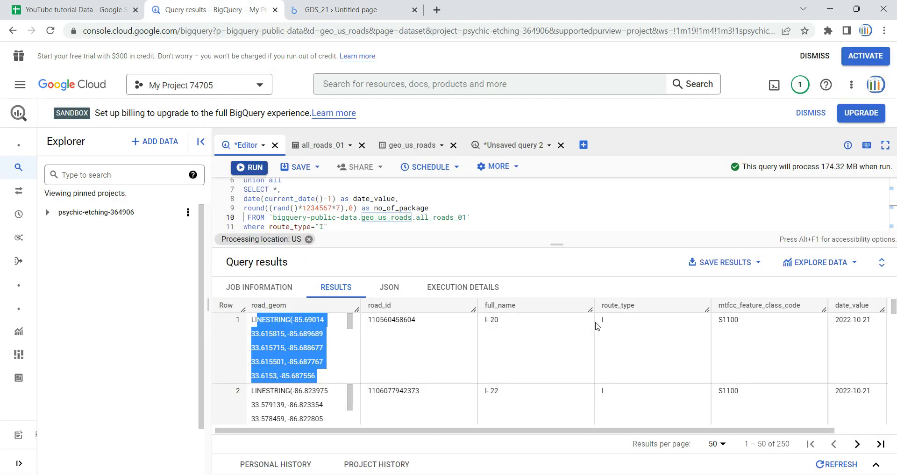
{"action": "left_click", "coordinate": [355, 7]}
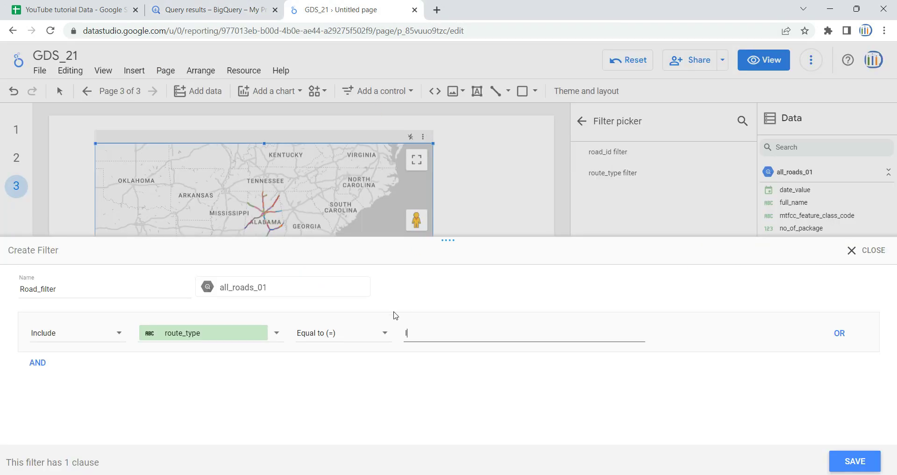
{"action": "left_click", "coordinate": [855, 460]}
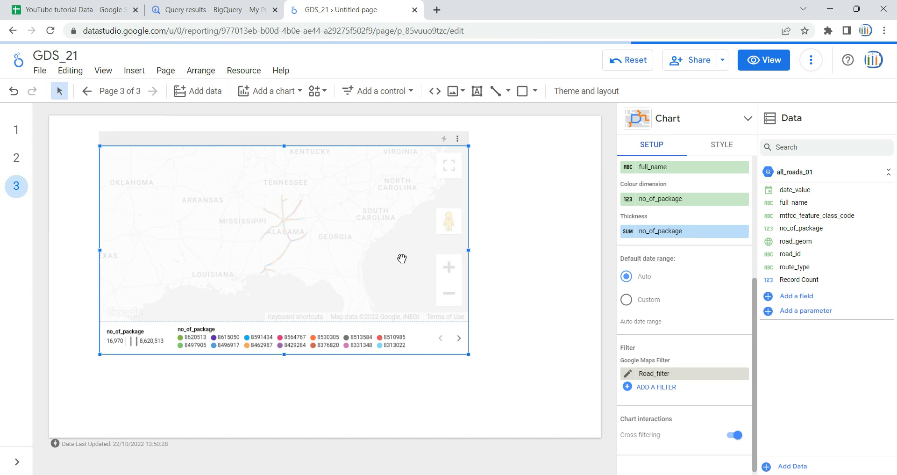
Step: Enlarge the map to cover most of the page and change its colour dimension to full_name
{"action": "left_click_drag", "start_coordinate": [468, 354], "coordinate": [562, 415]}
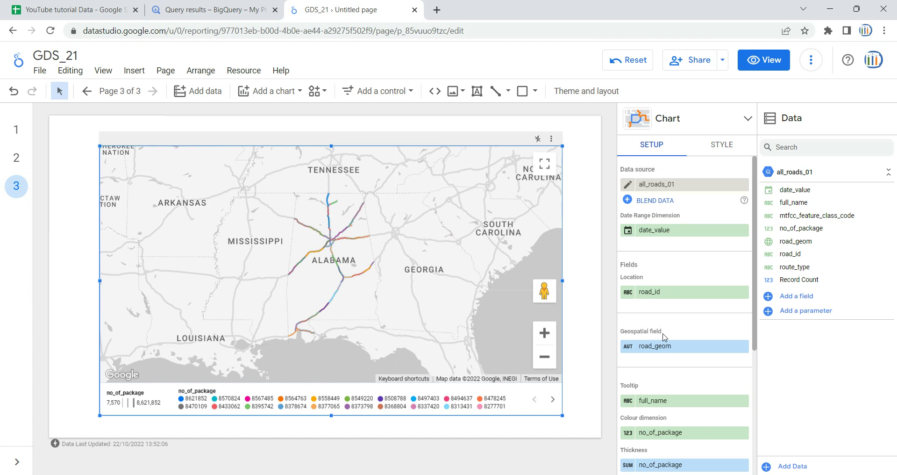
{"action": "scroll", "coordinate": [680, 336], "scroll_direction": "down", "scroll_amount": 2}
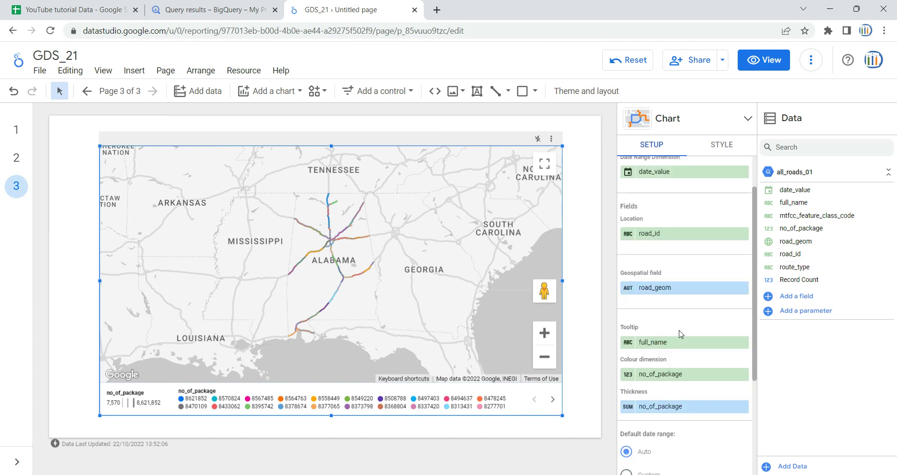
{"action": "scroll", "coordinate": [733, 376], "scroll_direction": "down", "scroll_amount": 2}
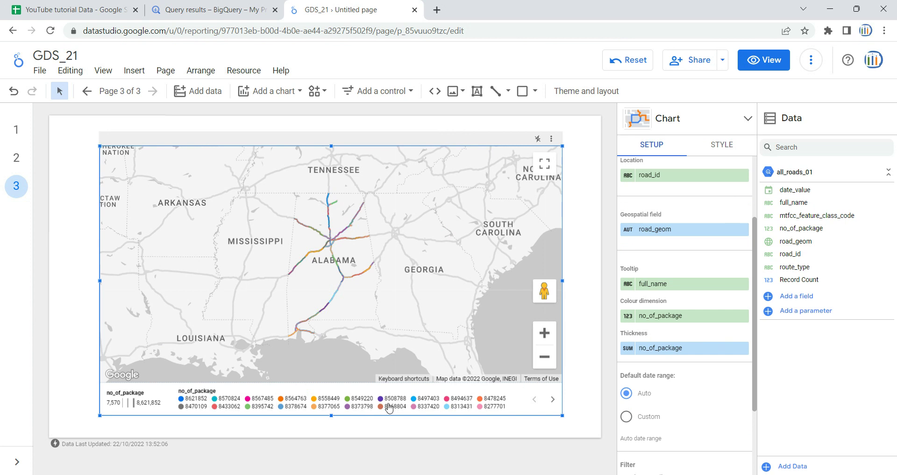
{"action": "left_click", "coordinate": [553, 400]}
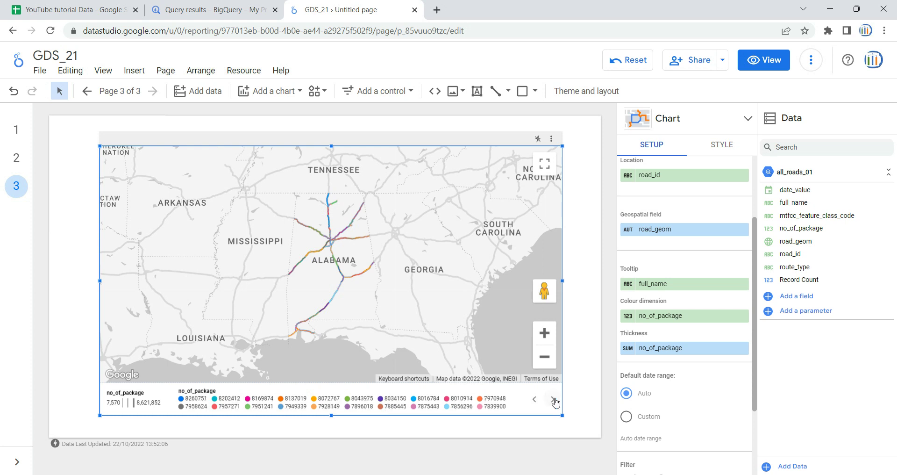
{"action": "left_click", "coordinate": [536, 401]}
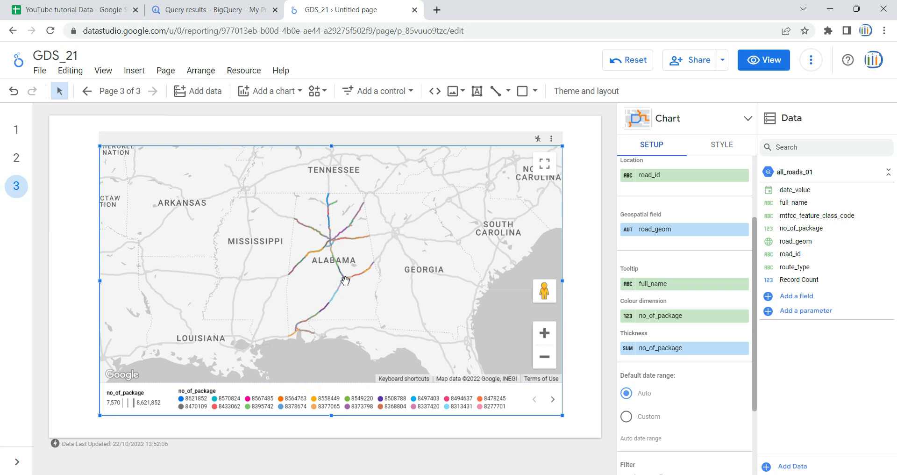
{"action": "left_click", "coordinate": [660, 321]}
{"action": "left_click", "coordinate": [689, 384]}
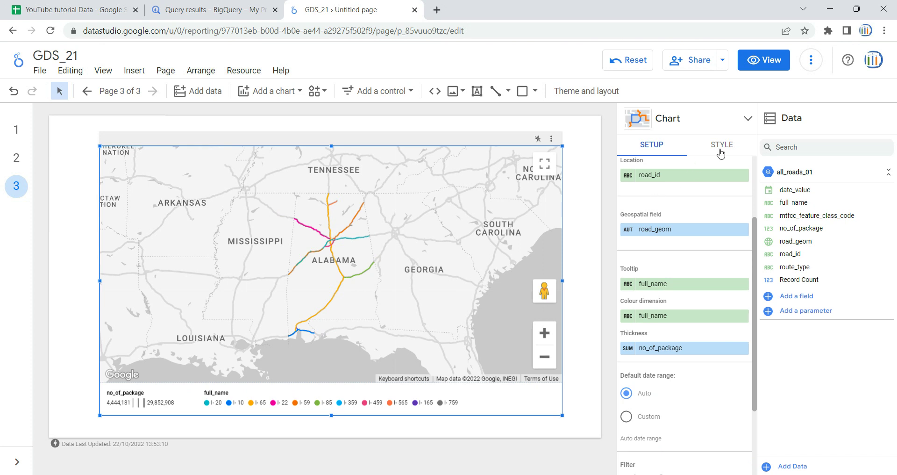
Step: Preview the Satellite background layer in the map's style settings and return the type to Map
{"action": "left_click", "coordinate": [721, 148]}
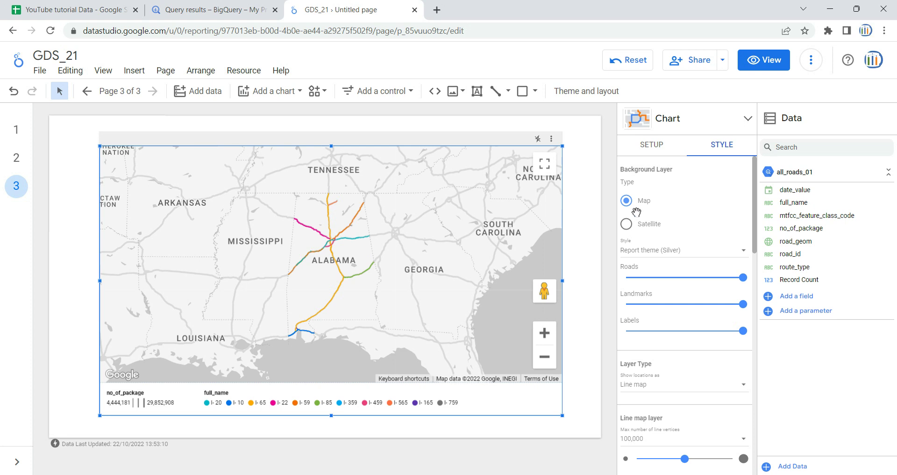
{"action": "left_click", "coordinate": [626, 225]}
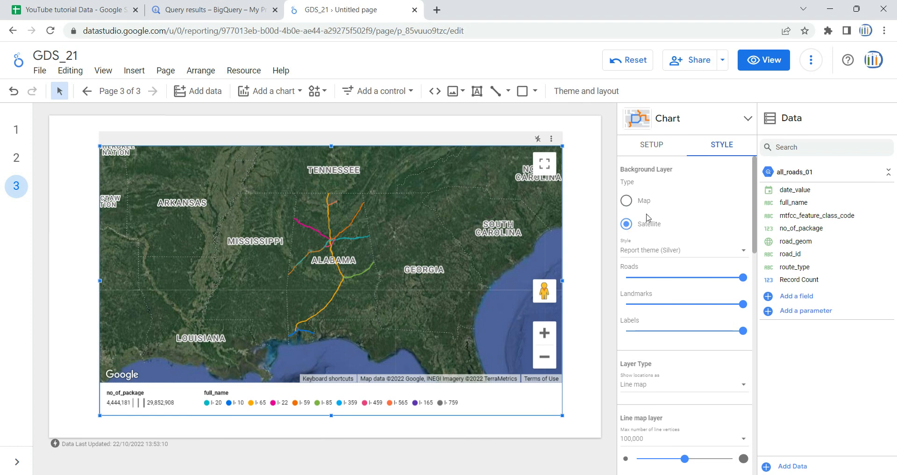
{"action": "left_click", "coordinate": [626, 203]}
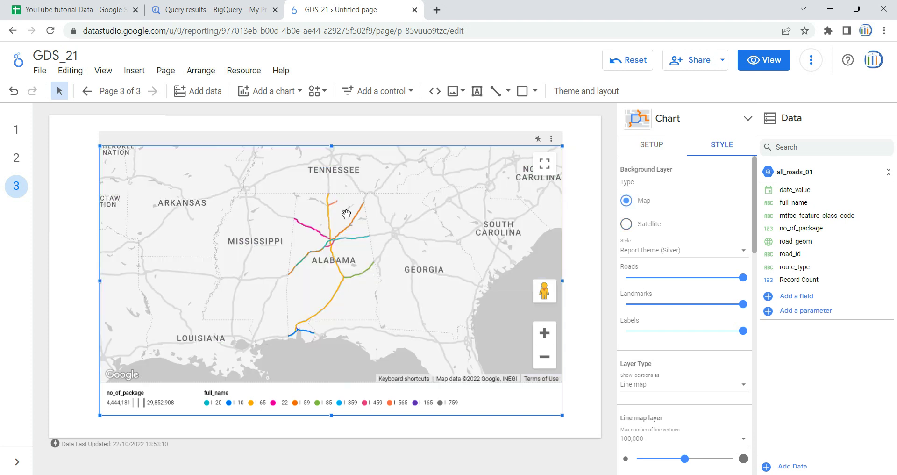
Step: Try the Standard style on the map's background layer and settle on the Dark style
{"action": "left_click", "coordinate": [657, 252]}
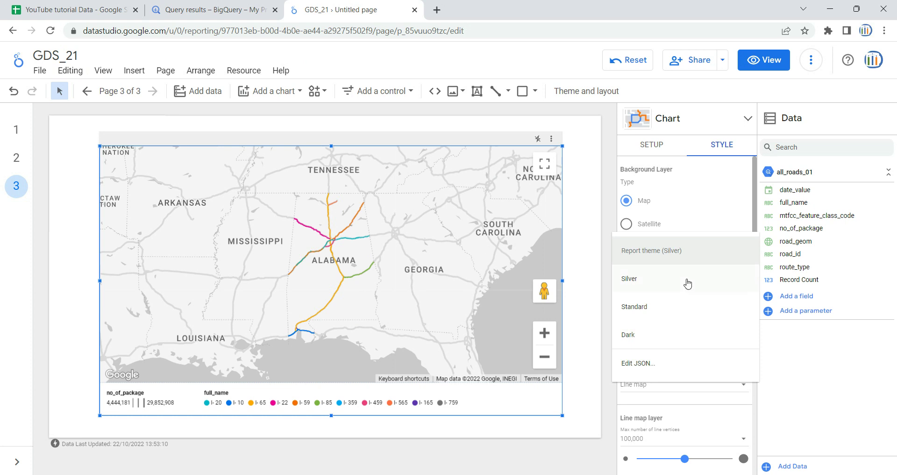
{"action": "left_click", "coordinate": [640, 313]}
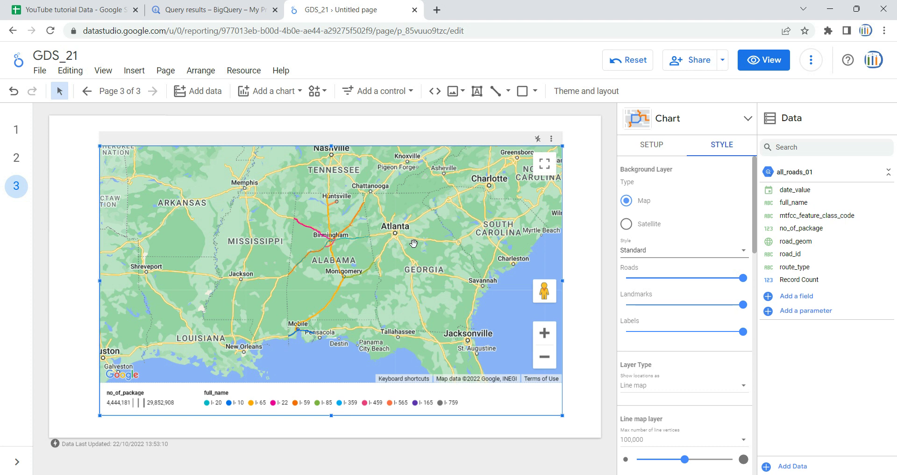
{"action": "left_click", "coordinate": [671, 252]}
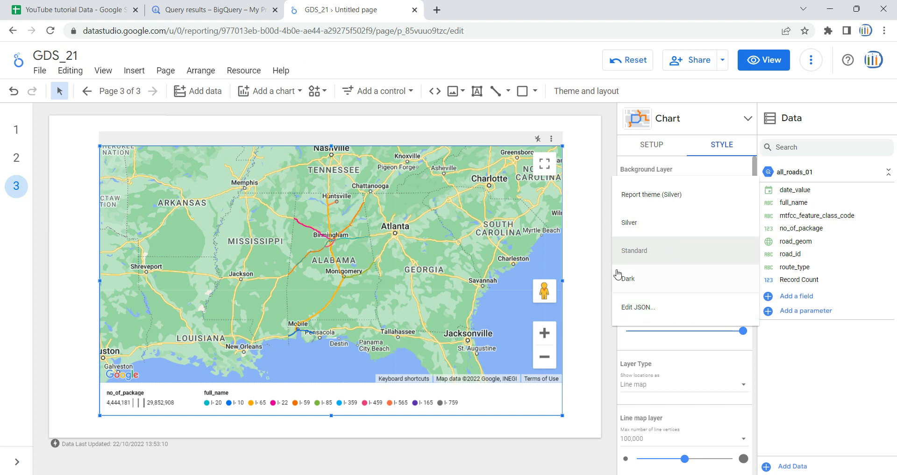
{"action": "left_click", "coordinate": [658, 286]}
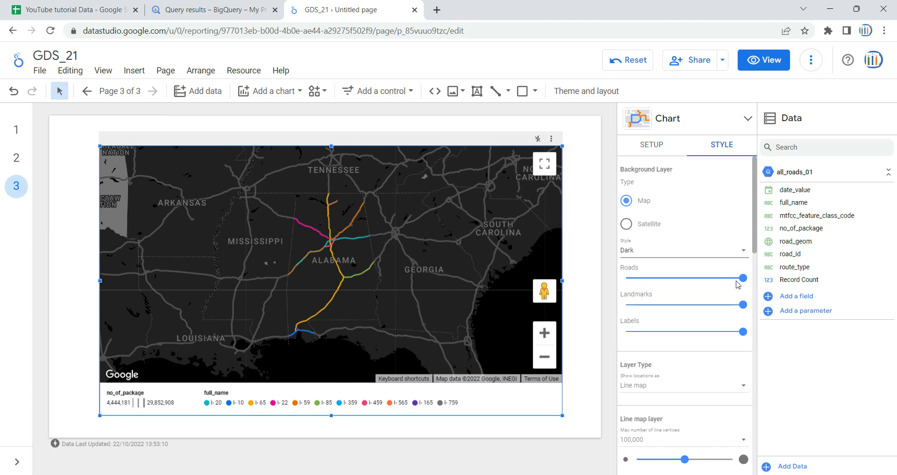
Step: Reduce the roads, landmarks and labels detail of the map's background layer to the minimum
{"action": "left_click_drag", "start_coordinate": [743, 277], "coordinate": [704, 278]}
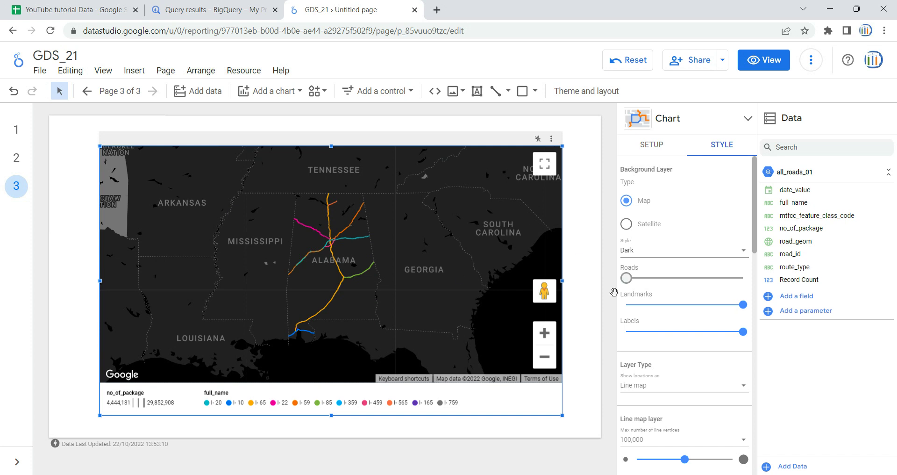
{"action": "left_click", "coordinate": [703, 305]}
{"action": "left_click", "coordinate": [628, 305]}
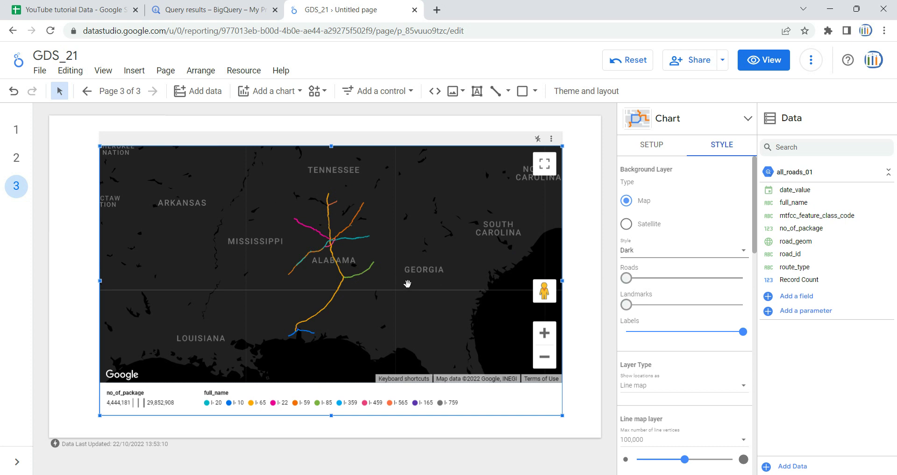
{"action": "left_click_drag", "start_coordinate": [742, 331], "coordinate": [704, 331]}
{"action": "left_click", "coordinate": [626, 331]}
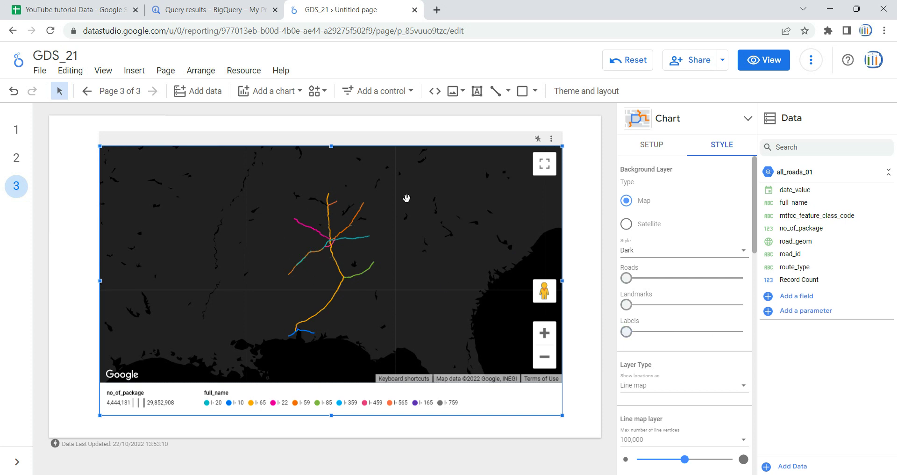
Step: Raise the labels and roads detail of the map's background layer to the maximum
{"action": "left_click", "coordinate": [752, 340]}
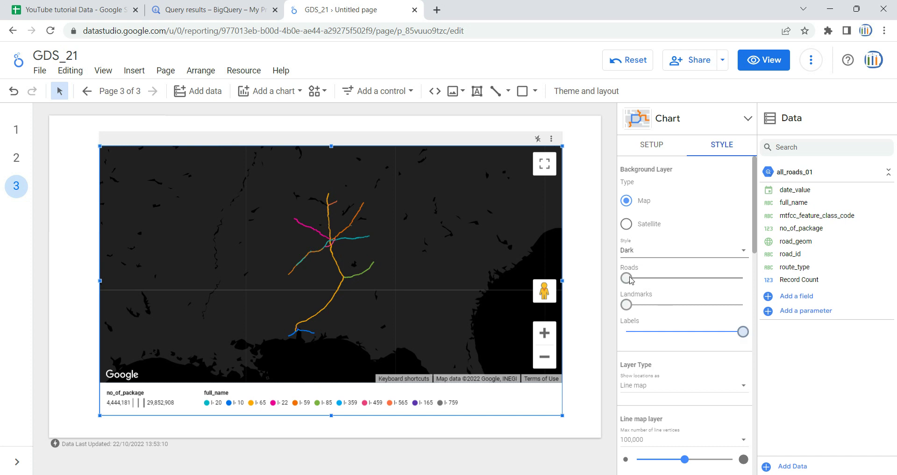
{"action": "left_click", "coordinate": [746, 282]}
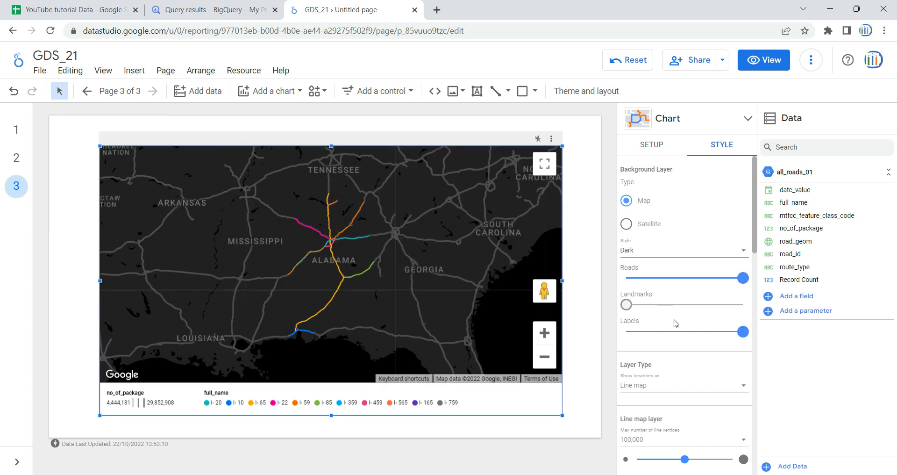
Step: Review the layer types available for showing locations and keep Line map
{"action": "scroll", "coordinate": [675, 323], "scroll_direction": "down", "scroll_amount": 4}
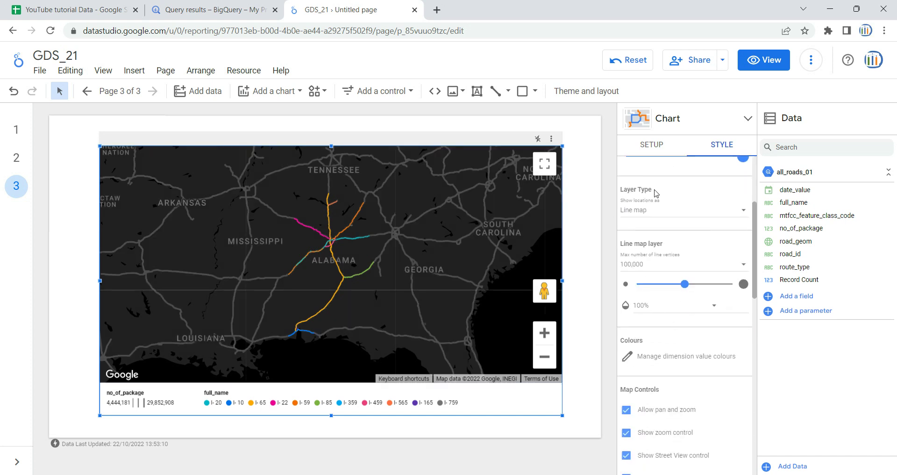
{"action": "left_click", "coordinate": [659, 211]}
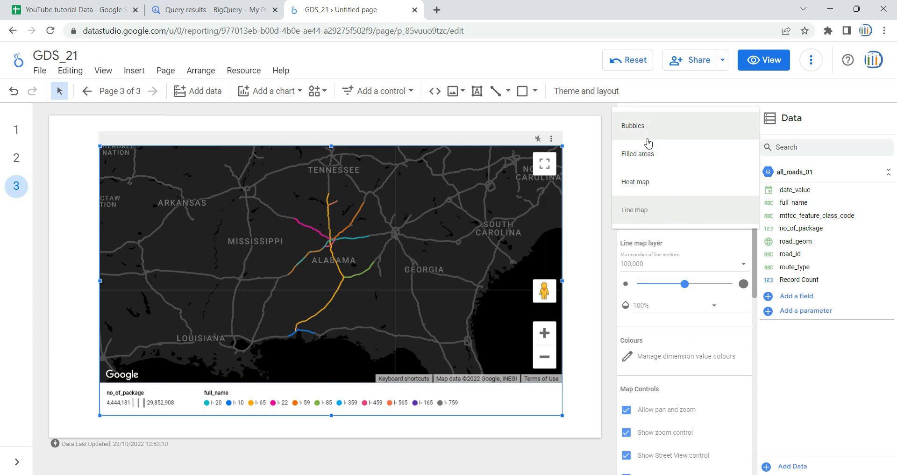
{"action": "left_click", "coordinate": [666, 211]}
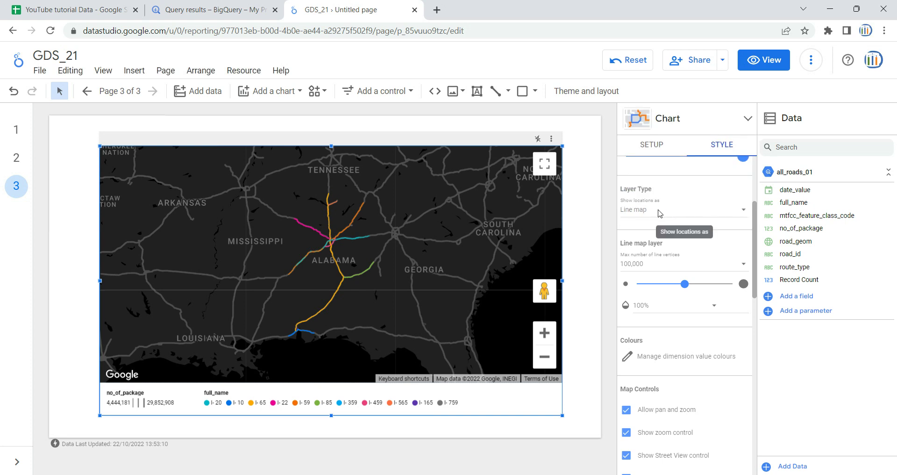
{"action": "left_click", "coordinate": [660, 214]}
{"action": "left_click", "coordinate": [615, 265]}
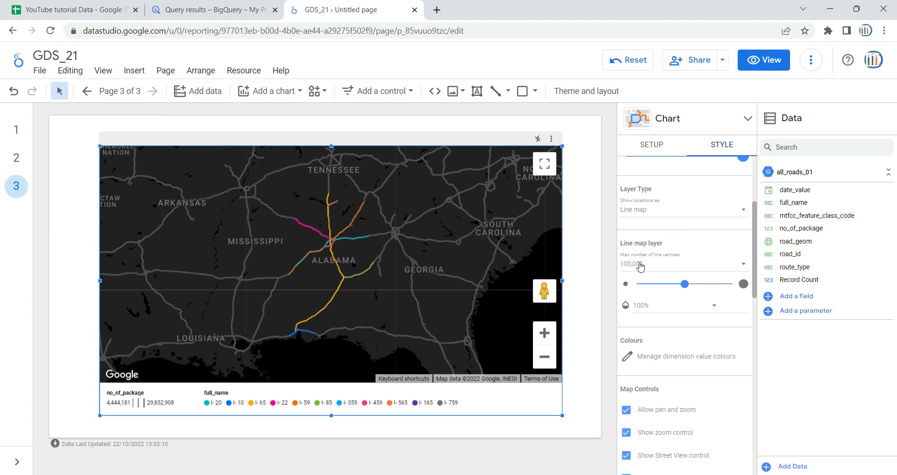
Step: Set the line map layer's maximum number of line vertices to 1,000,000
{"action": "left_click", "coordinate": [679, 264]}
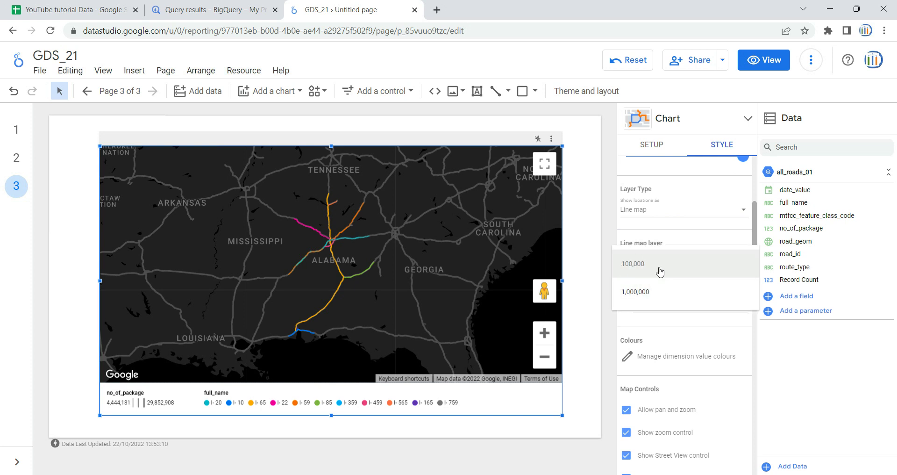
{"action": "left_click", "coordinate": [608, 283]}
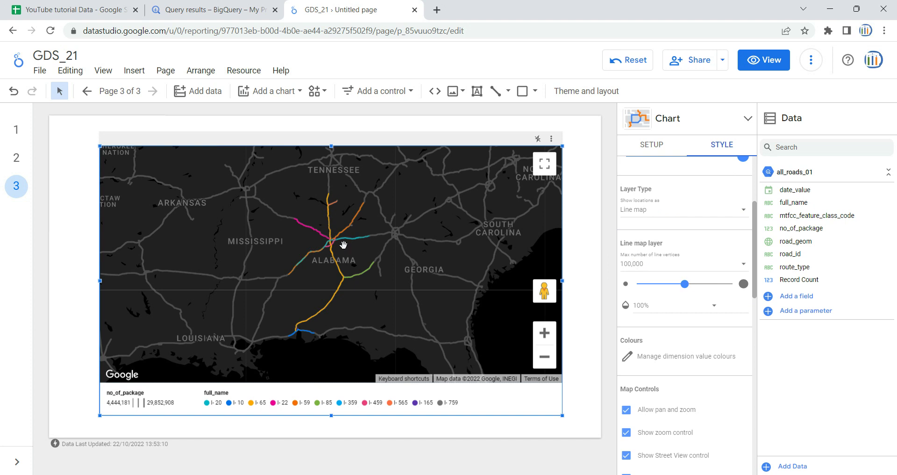
{"action": "left_click", "coordinate": [677, 264]}
{"action": "left_click", "coordinate": [677, 294]}
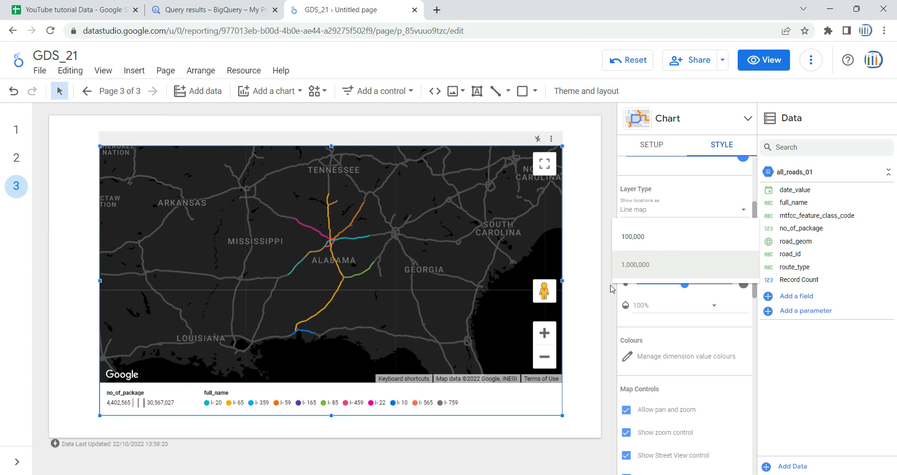
{"action": "left_click", "coordinate": [617, 305]}
Step: Try several line thicknesses for the line map layer, including the minimum, and settle on the maximum
{"action": "left_click_drag", "start_coordinate": [688, 284], "coordinate": [677, 285]}
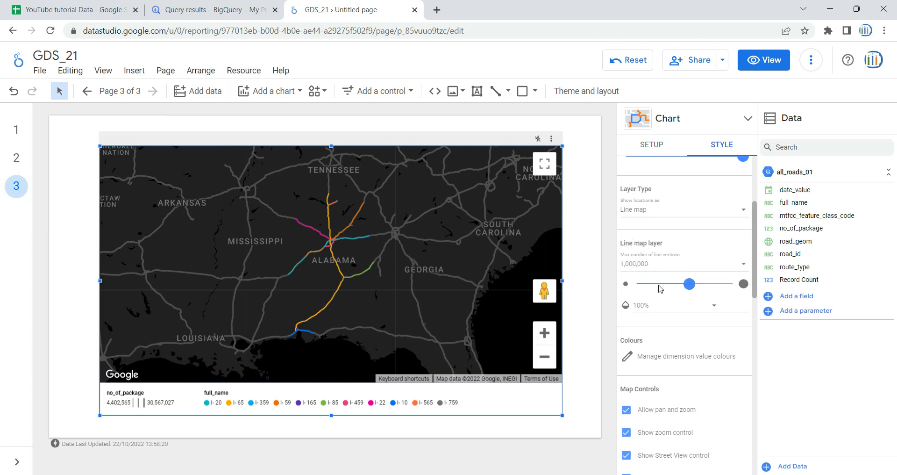
{"action": "left_click", "coordinate": [695, 285]}
{"action": "left_click", "coordinate": [735, 284]}
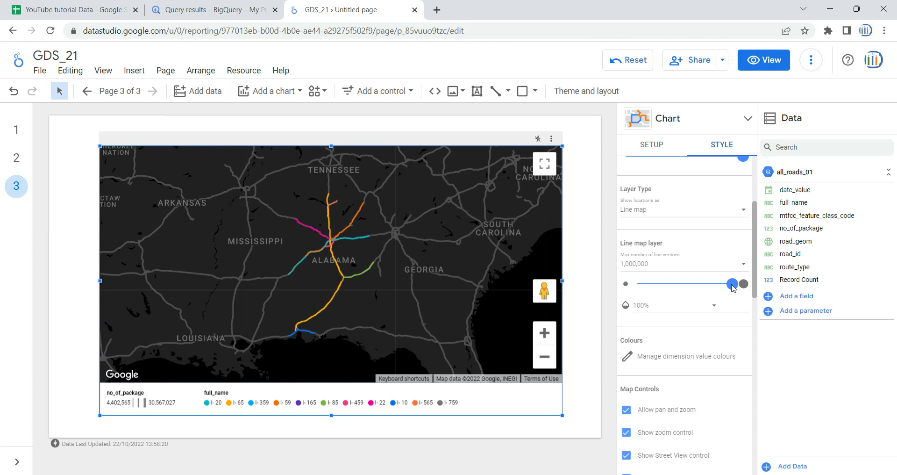
{"action": "left_click_drag", "start_coordinate": [732, 284], "coordinate": [722, 284]}
{"action": "left_click_drag", "start_coordinate": [707, 284], "coordinate": [713, 284]}
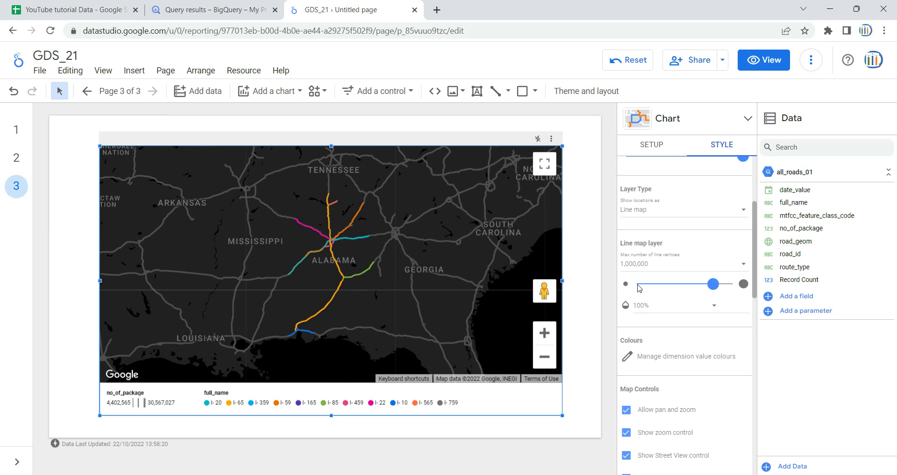
{"action": "left_click", "coordinate": [638, 284]}
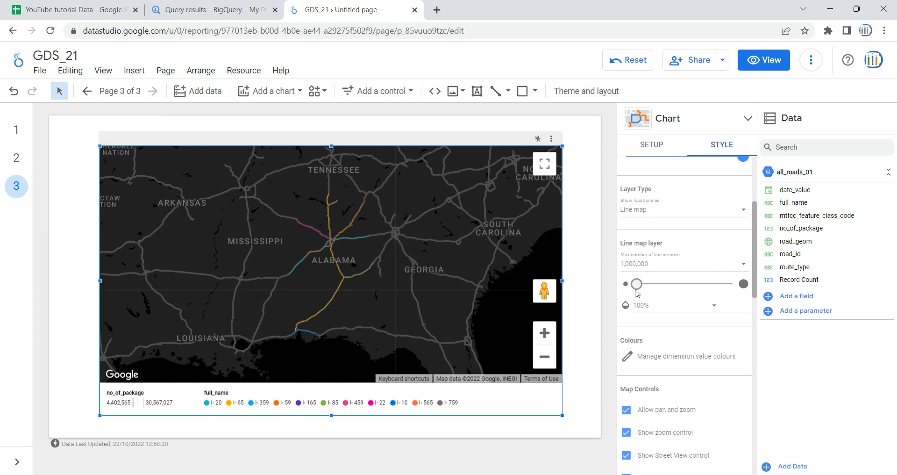
{"action": "left_click_drag", "start_coordinate": [636, 284], "coordinate": [732, 284]}
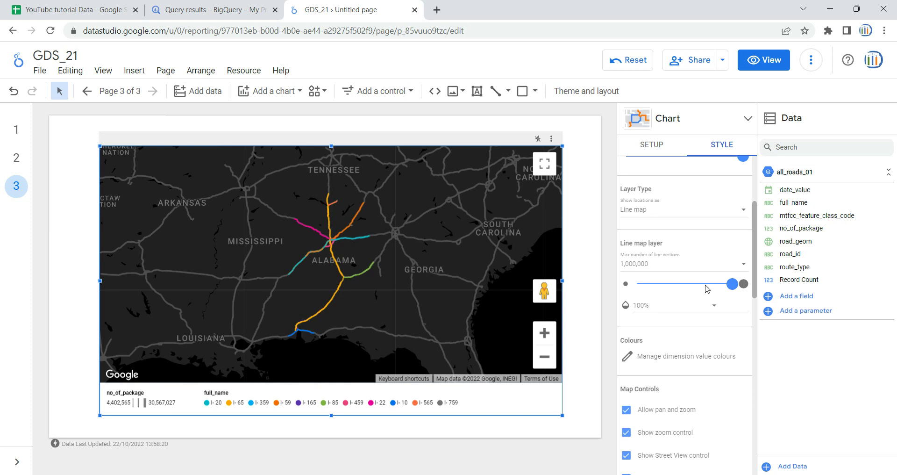
Step: Try 60% opacity on the line map layer and return it to 100%
{"action": "left_click", "coordinate": [685, 305]}
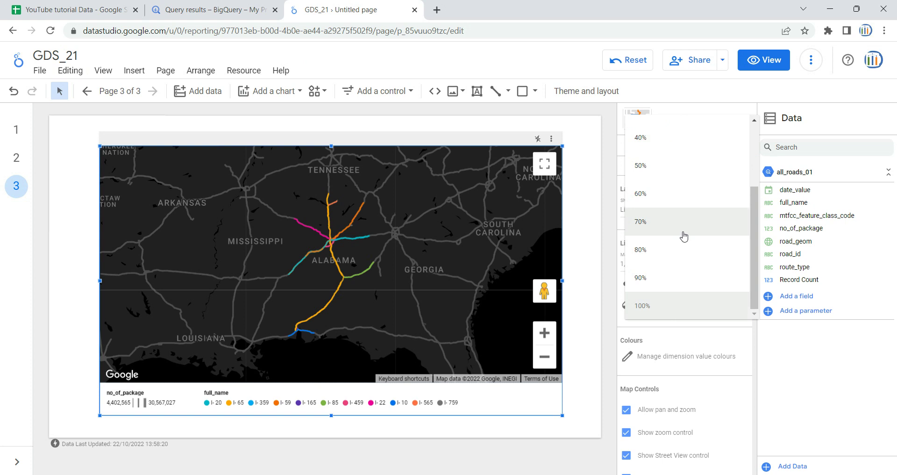
{"action": "left_click", "coordinate": [684, 207]}
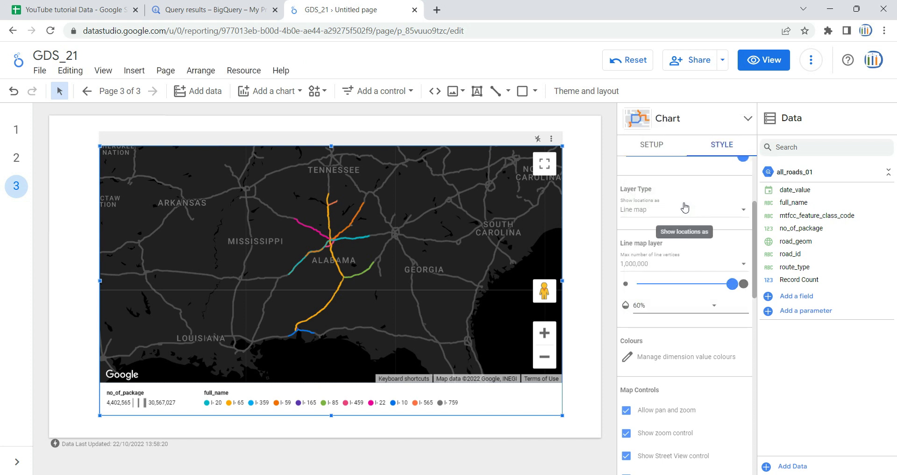
{"action": "left_click", "coordinate": [687, 309]}
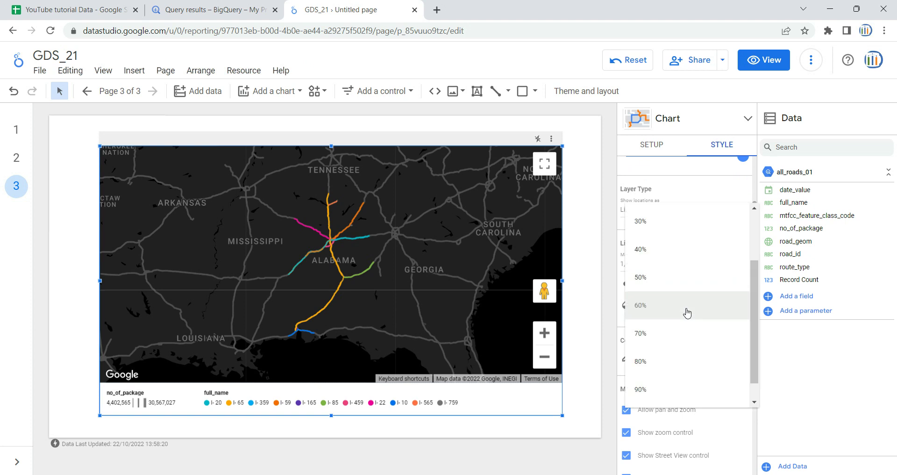
{"action": "scroll", "coordinate": [695, 372], "scroll_direction": "down", "scroll_amount": 1}
{"action": "left_click", "coordinate": [681, 391]}
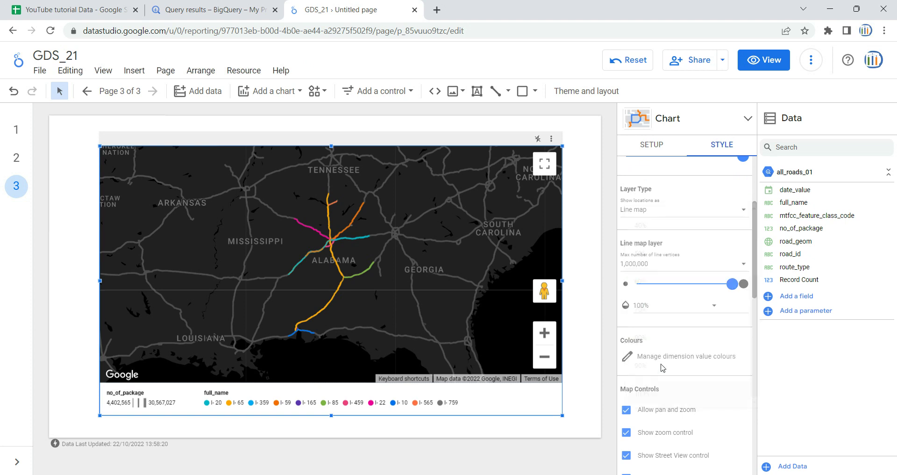
Step: Examine the list of dimension value colours used for the map and close it
{"action": "scroll", "coordinate": [699, 309], "scroll_direction": "down", "scroll_amount": 3}
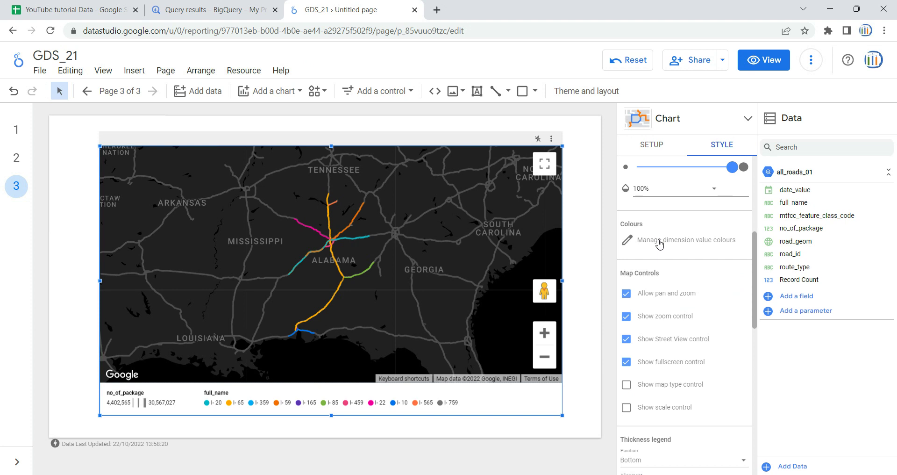
{"action": "left_click", "coordinate": [629, 240]}
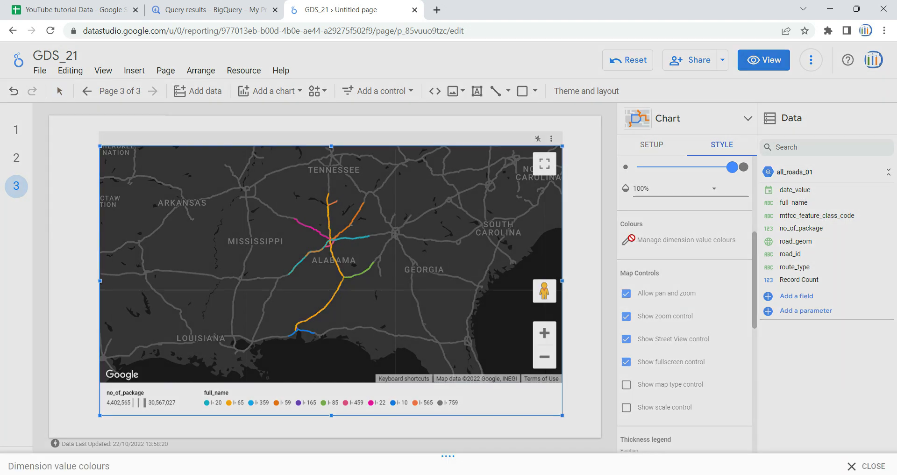
{"action": "scroll", "coordinate": [206, 403], "scroll_direction": "down", "scroll_amount": 15}
{"action": "scroll", "coordinate": [110, 381], "scroll_direction": "up", "scroll_amount": 15}
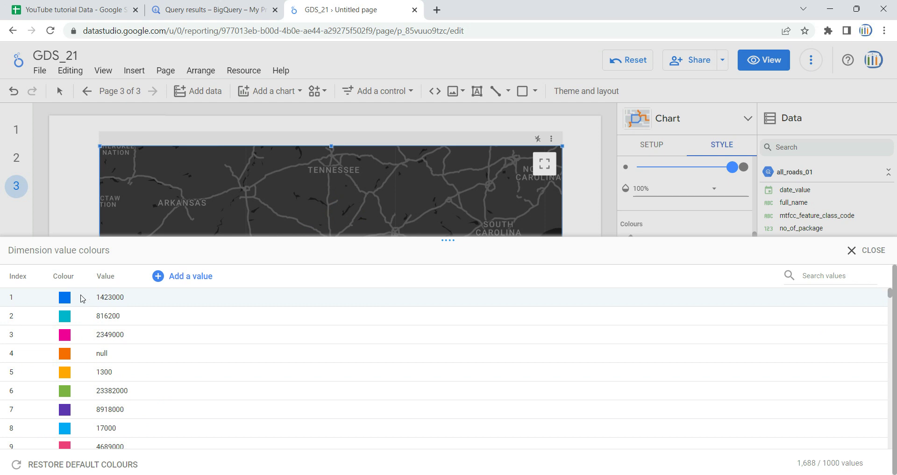
{"action": "scroll", "coordinate": [106, 311], "scroll_direction": "down", "scroll_amount": 20}
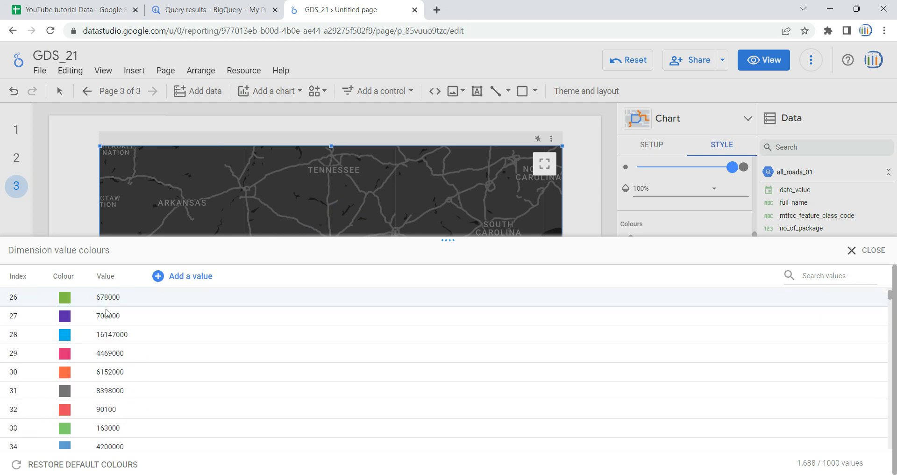
{"action": "scroll", "coordinate": [107, 312], "scroll_direction": "down", "scroll_amount": 20}
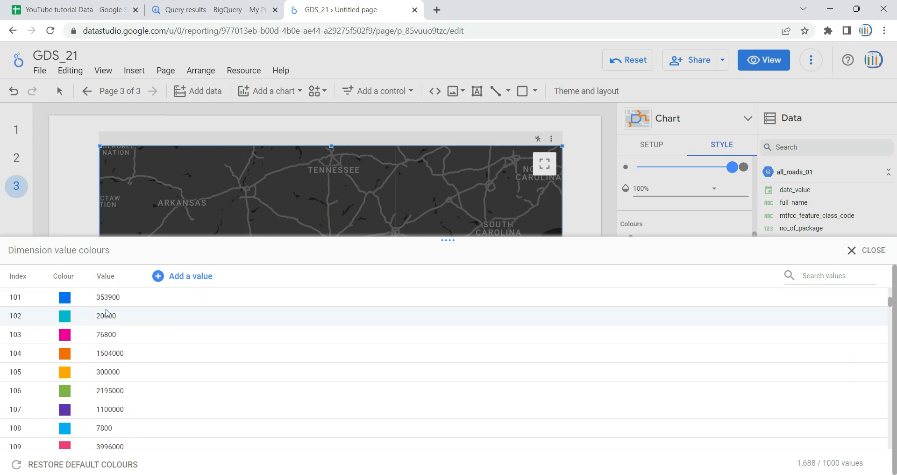
{"action": "scroll", "coordinate": [106, 310], "scroll_direction": "down", "scroll_amount": 14}
{"action": "scroll", "coordinate": [128, 357], "scroll_direction": "up", "scroll_amount": 20}
{"action": "scroll", "coordinate": [253, 347], "scroll_direction": "down", "scroll_amount": 4}
{"action": "scroll", "coordinate": [252, 347], "scroll_direction": "down", "scroll_amount": 20}
{"action": "scroll", "coordinate": [252, 347], "scroll_direction": "down", "scroll_amount": 10}
{"action": "scroll", "coordinate": [252, 347], "scroll_direction": "down", "scroll_amount": 12}
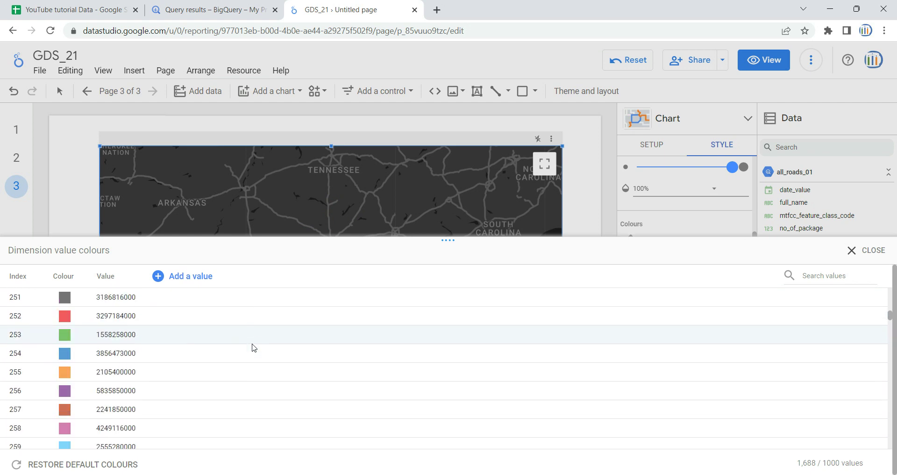
{"action": "left_click", "coordinate": [860, 251]}
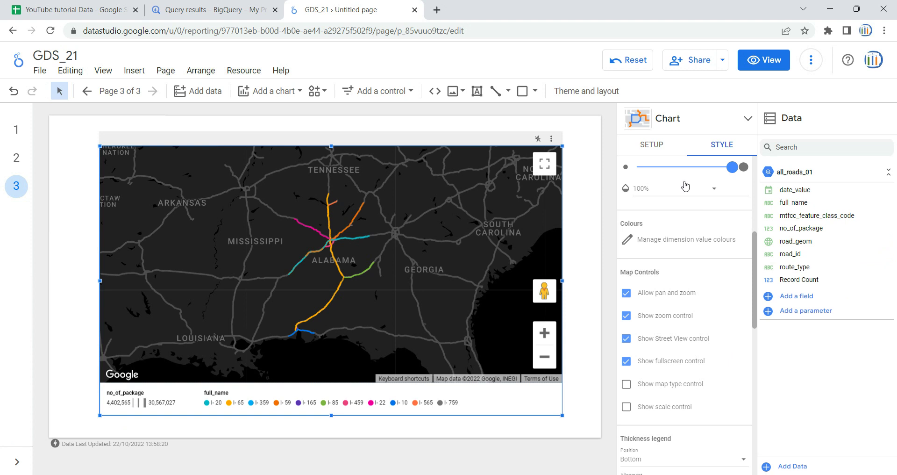
Step: Check the fields assigned in the map's setup, including its colour dimension
{"action": "left_click", "coordinate": [652, 145]}
{"action": "scroll", "coordinate": [698, 290], "scroll_direction": "up", "scroll_amount": 3}
{"action": "scroll", "coordinate": [699, 290], "scroll_direction": "up", "scroll_amount": 3}
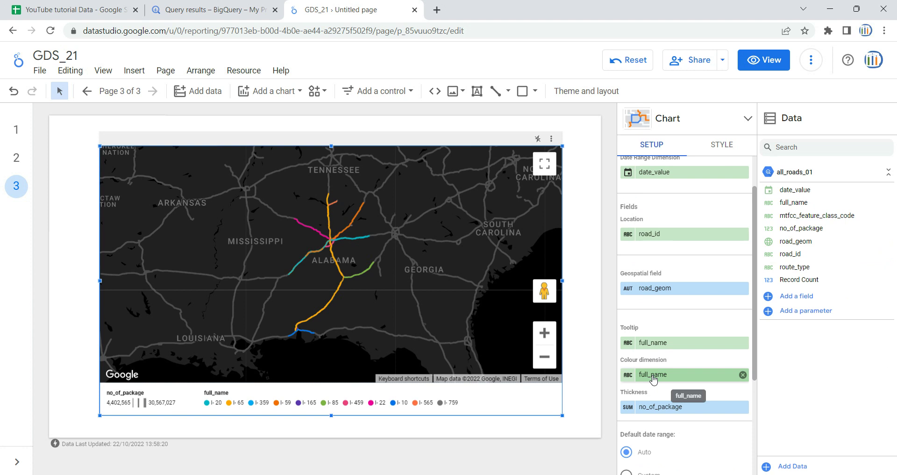
Step: Disable pan and zoom, the Street View control and the fullscreen control in the map's style settings
{"action": "left_click", "coordinate": [729, 145]}
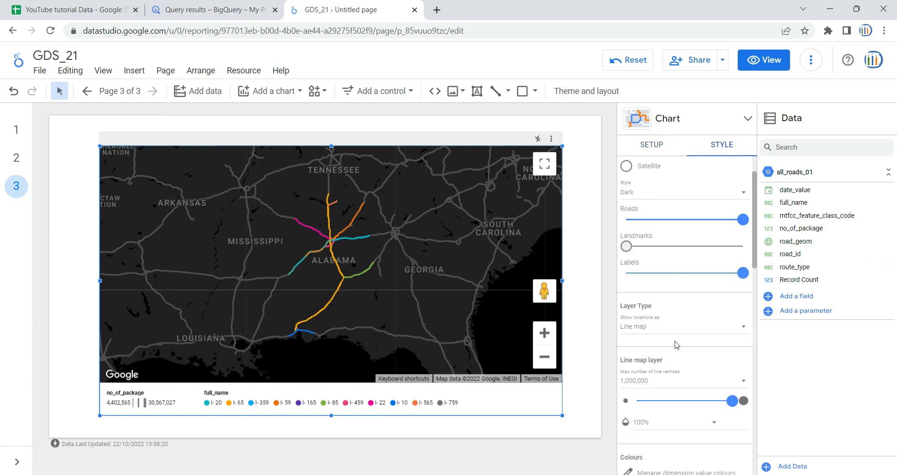
{"action": "scroll", "coordinate": [675, 344], "scroll_direction": "down", "scroll_amount": 9}
{"action": "scroll", "coordinate": [675, 345], "scroll_direction": "up", "scroll_amount": 3}
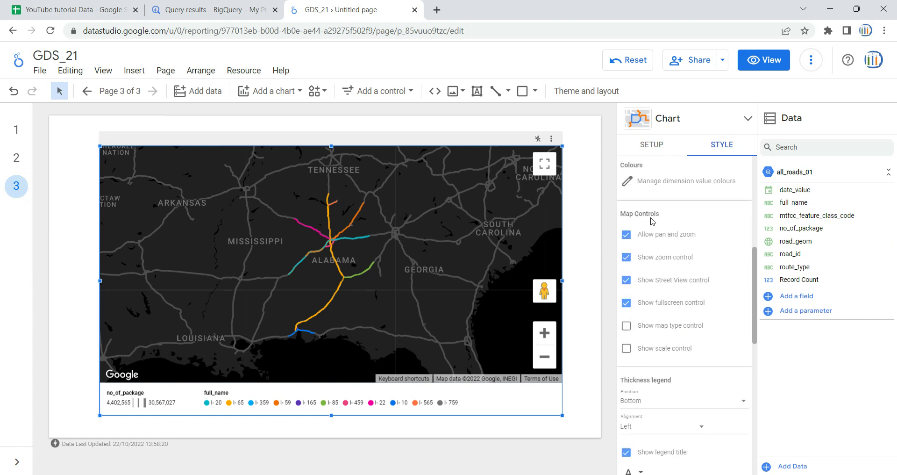
{"action": "left_click", "coordinate": [627, 235]}
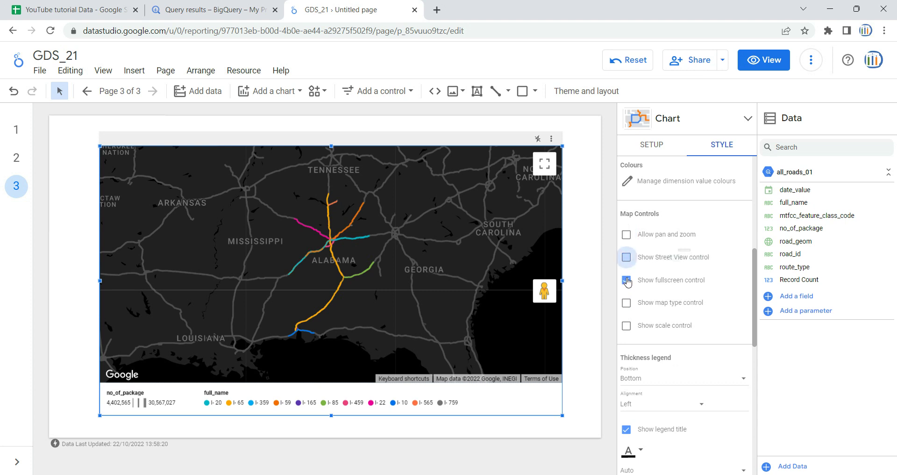
{"action": "left_click", "coordinate": [627, 281]}
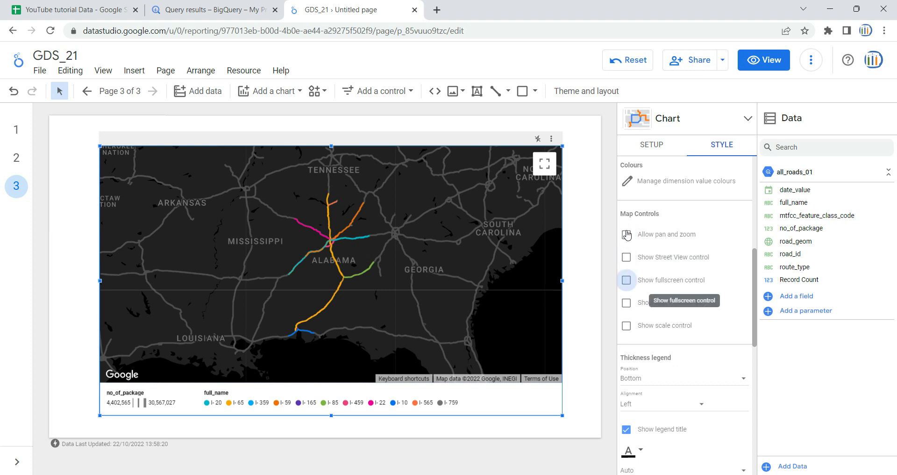
Step: Re-enable pan and zoom and the Street View control, trying the map without its zoom control in between
{"action": "left_click", "coordinate": [627, 234]}
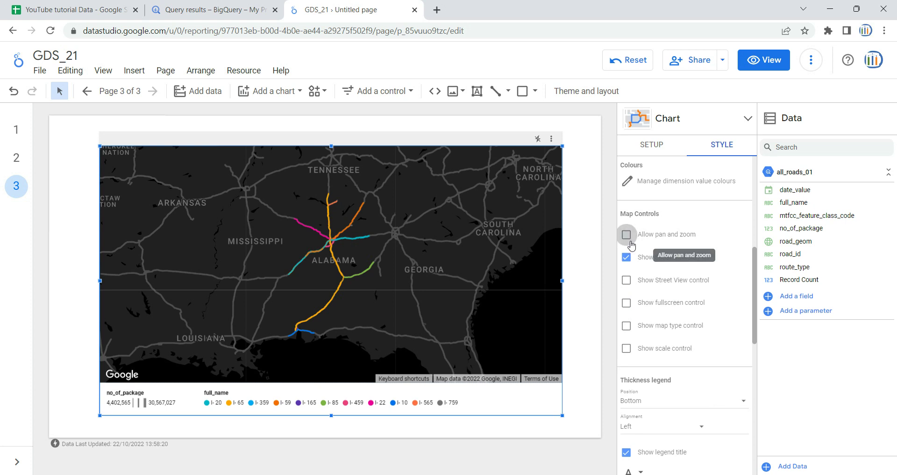
{"action": "left_click", "coordinate": [631, 242]}
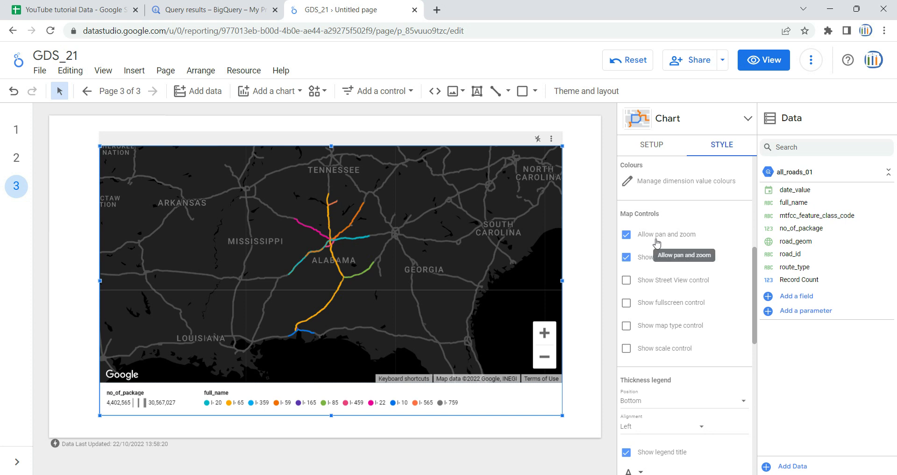
{"action": "left_click", "coordinate": [626, 258]}
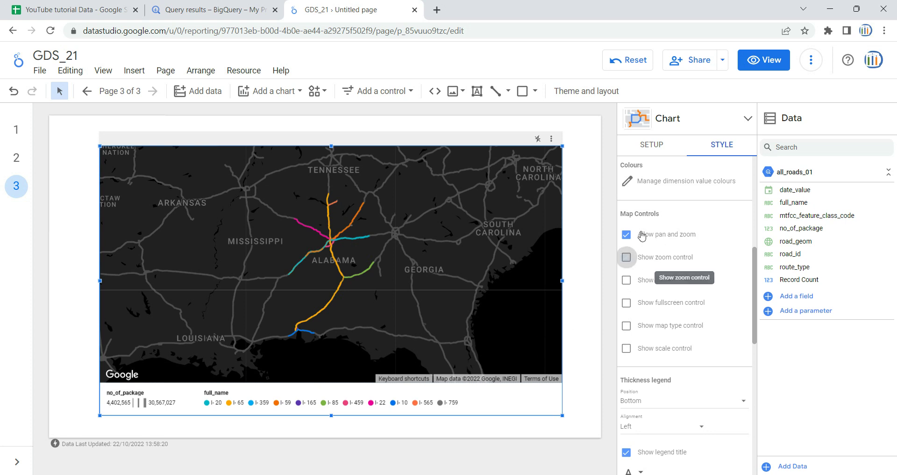
{"action": "key", "text": "space"}
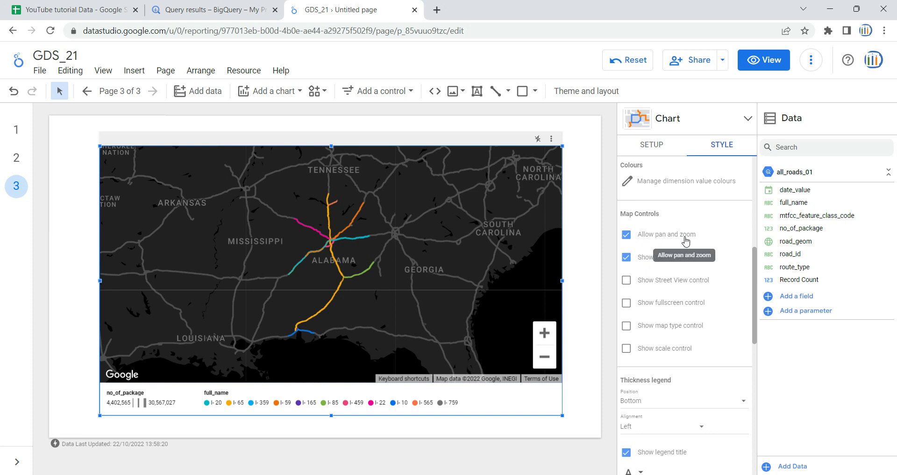
{"action": "left_click", "coordinate": [626, 285]}
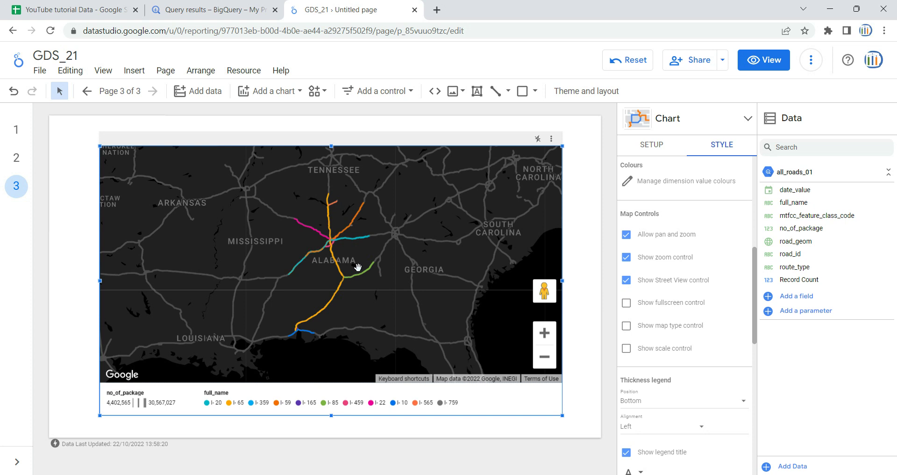
Step: Enable the fullscreen, map type and scale controls on the map
{"action": "left_click", "coordinate": [627, 304]}
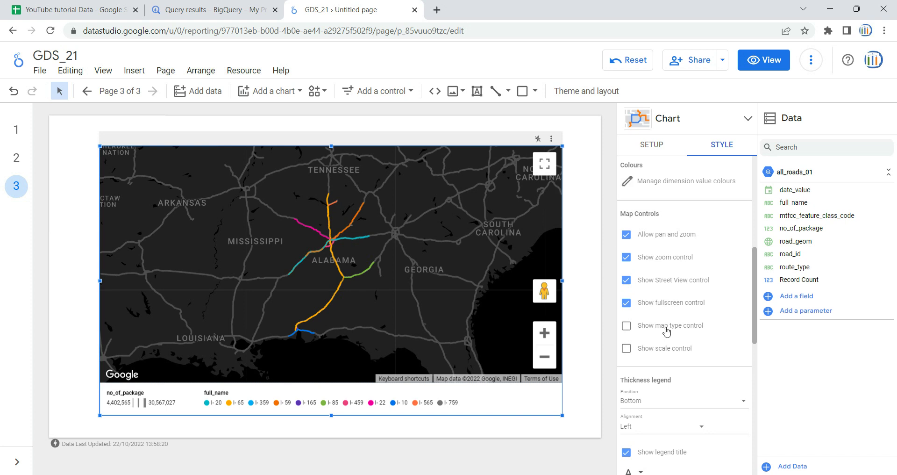
{"action": "left_click", "coordinate": [633, 329]}
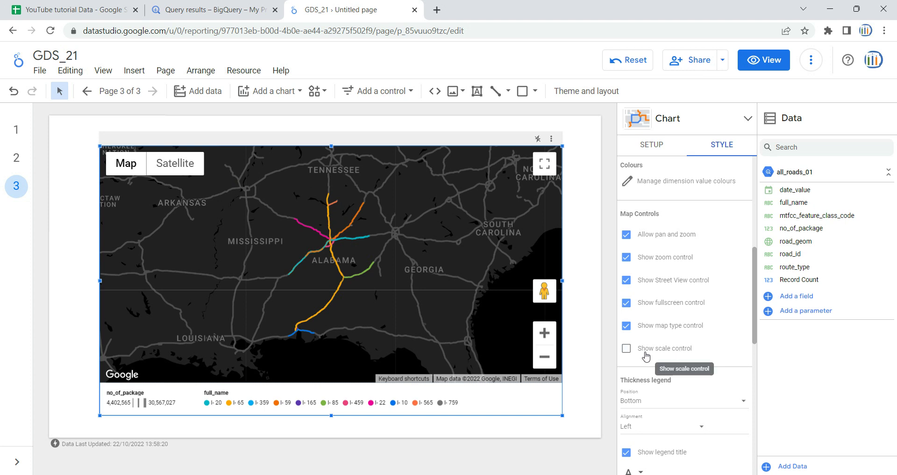
{"action": "left_click", "coordinate": [626, 349]}
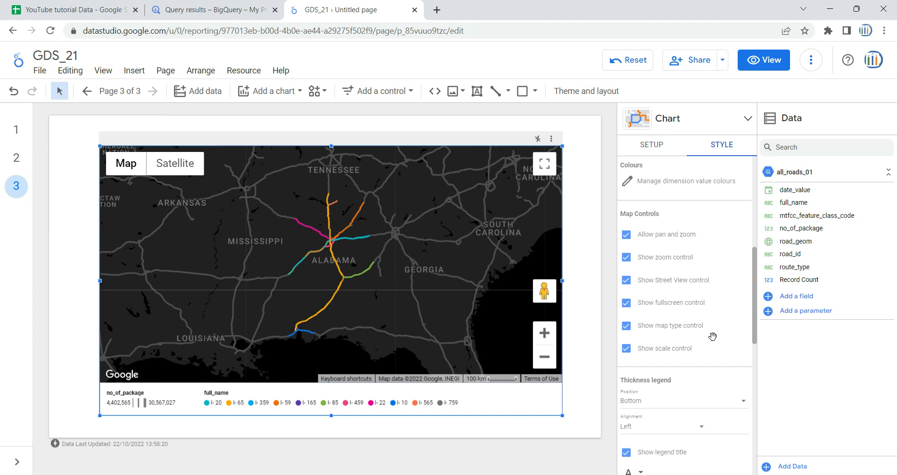
Step: Set the thickness legend's position to Top and its alignment to Right
{"action": "scroll", "coordinate": [696, 328], "scroll_direction": "down", "scroll_amount": 3}
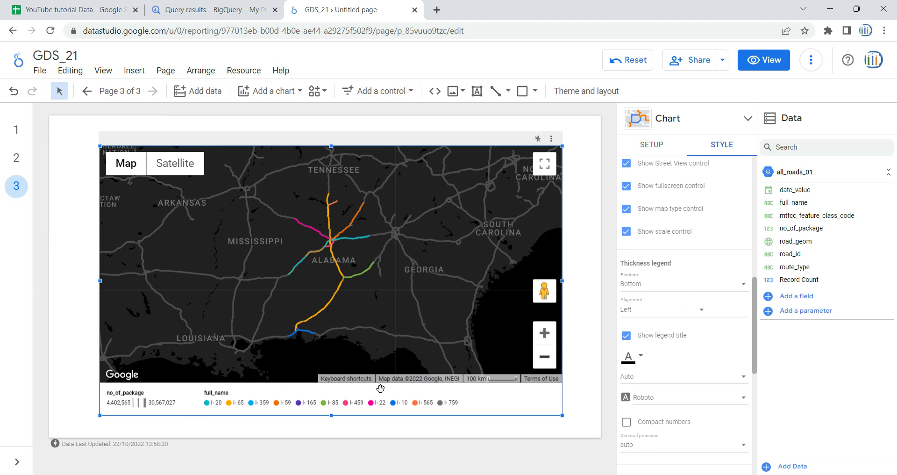
{"action": "left_click", "coordinate": [681, 285]}
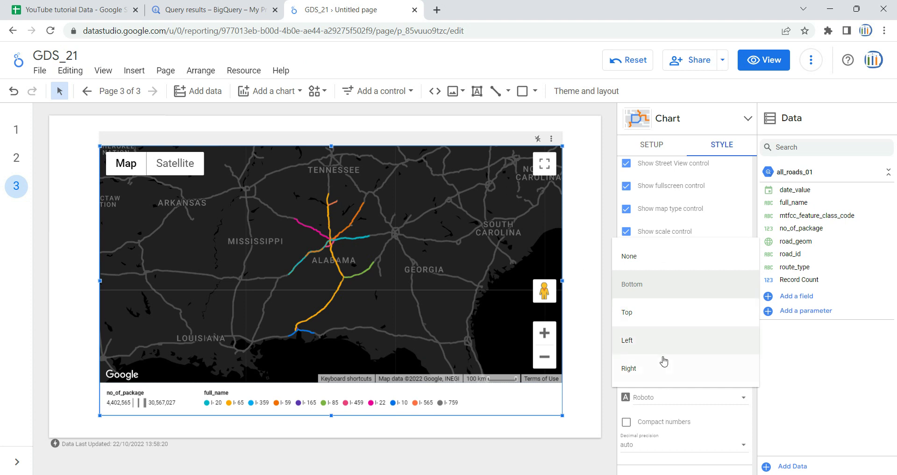
{"action": "left_click", "coordinate": [656, 314]}
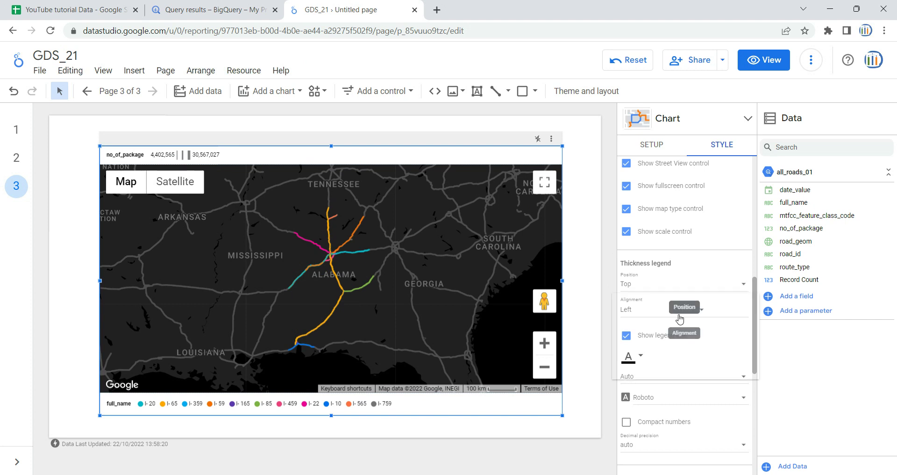
{"action": "left_click", "coordinate": [679, 318]}
{"action": "left_click", "coordinate": [684, 366]}
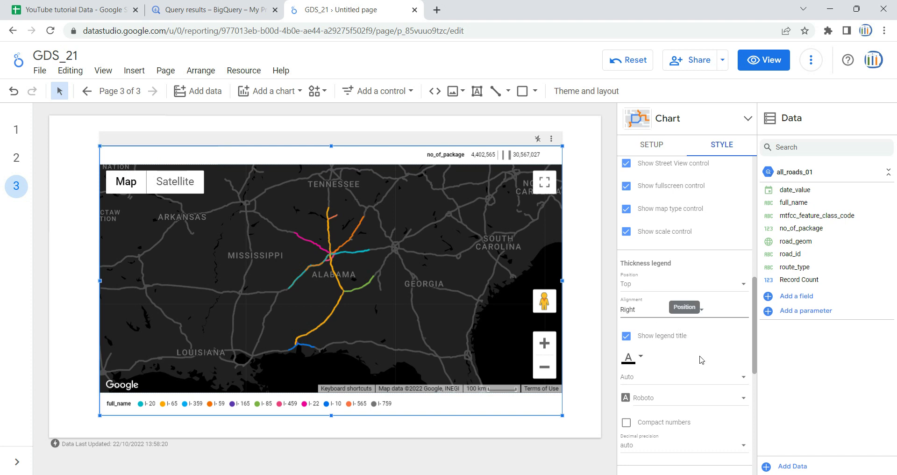
Step: Toggle the thickness legend's title off and on again, and set the legend's font colour to red
{"action": "scroll", "coordinate": [701, 360], "scroll_direction": "down", "scroll_amount": 1}
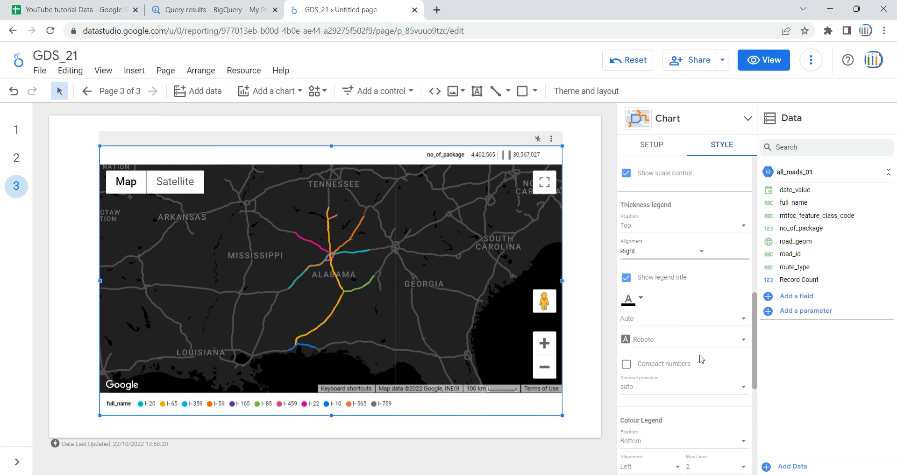
{"action": "left_click", "coordinate": [627, 279]}
{"action": "left_click", "coordinate": [627, 279]}
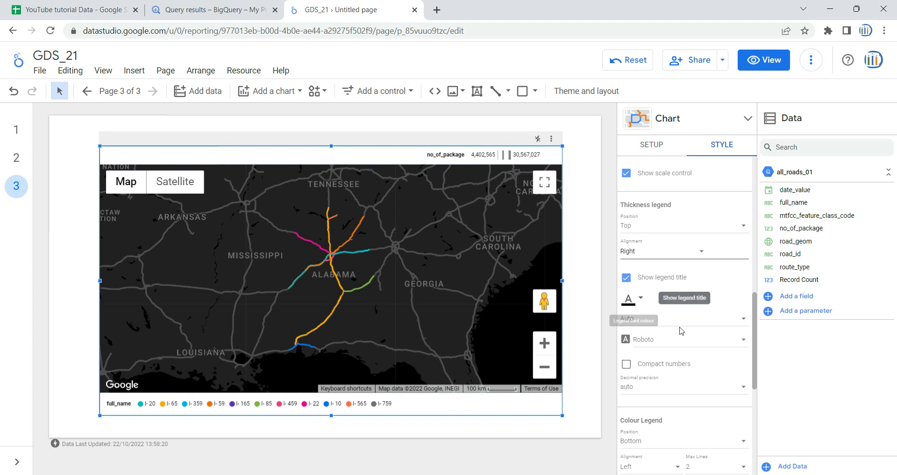
{"action": "left_click", "coordinate": [638, 304]}
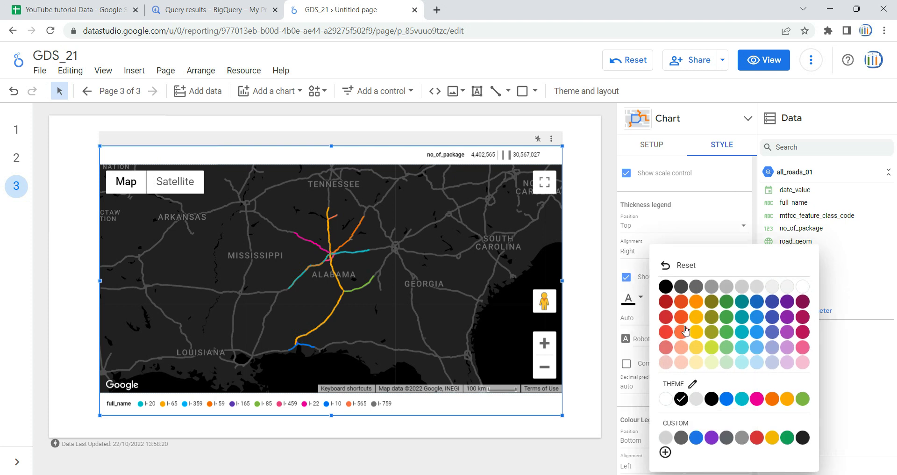
{"action": "left_click", "coordinate": [667, 317]}
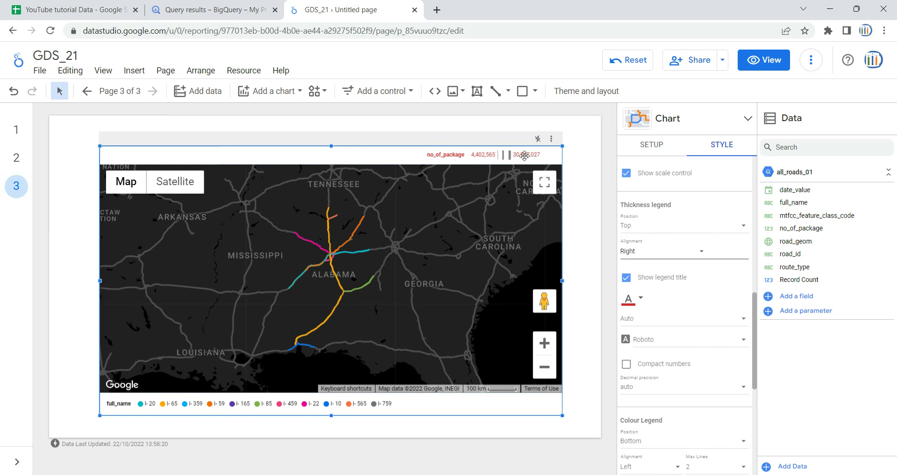
Step: Turn on compact numbers for the thickness legend and set its decimal precision to 0
{"action": "left_click", "coordinate": [627, 364]}
{"action": "scroll", "coordinate": [697, 380], "scroll_direction": "down", "scroll_amount": 2}
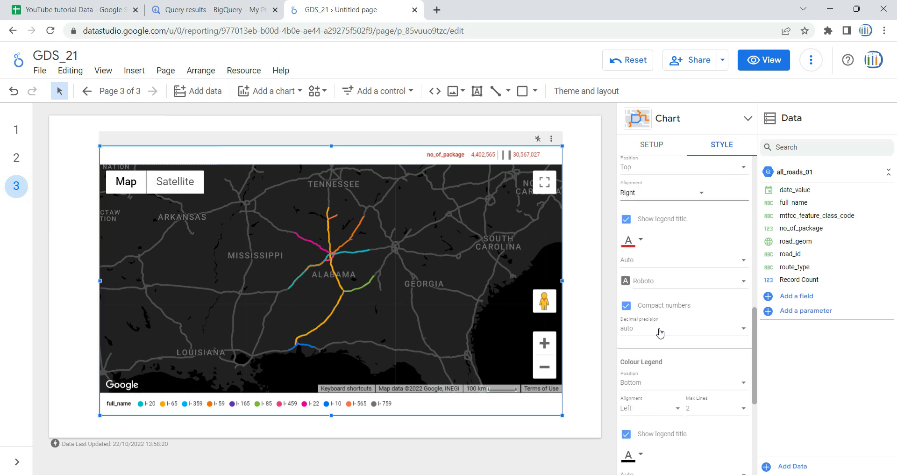
{"action": "left_click", "coordinate": [661, 330]}
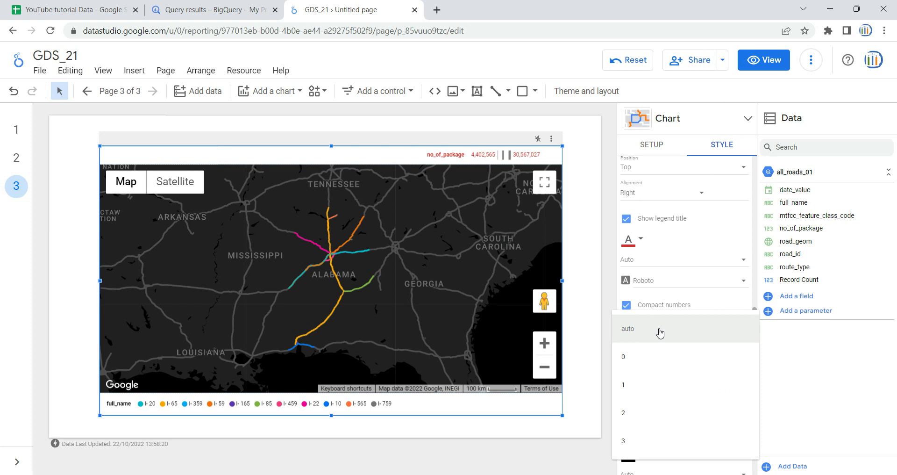
{"action": "left_click", "coordinate": [630, 355]}
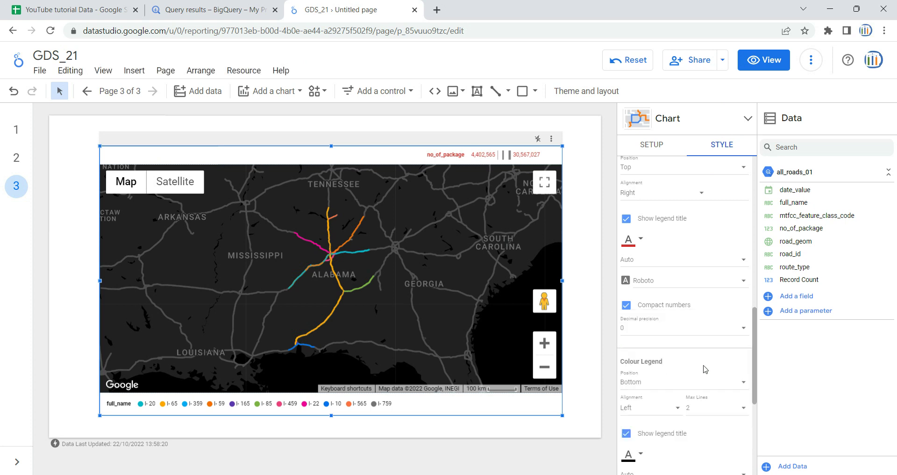
Step: Set the colour legend's position to Top and its maximum lines to 4, trying 1 line first
{"action": "scroll", "coordinate": [706, 369], "scroll_direction": "down", "scroll_amount": 3}
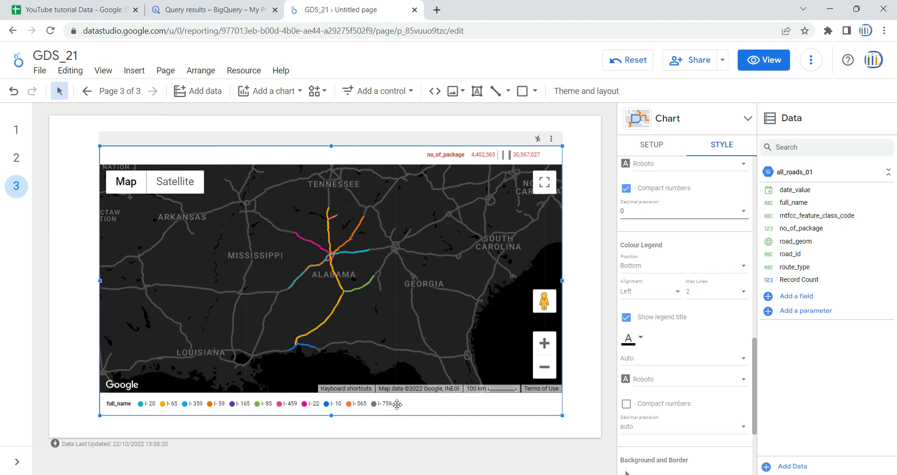
{"action": "left_click", "coordinate": [671, 267]}
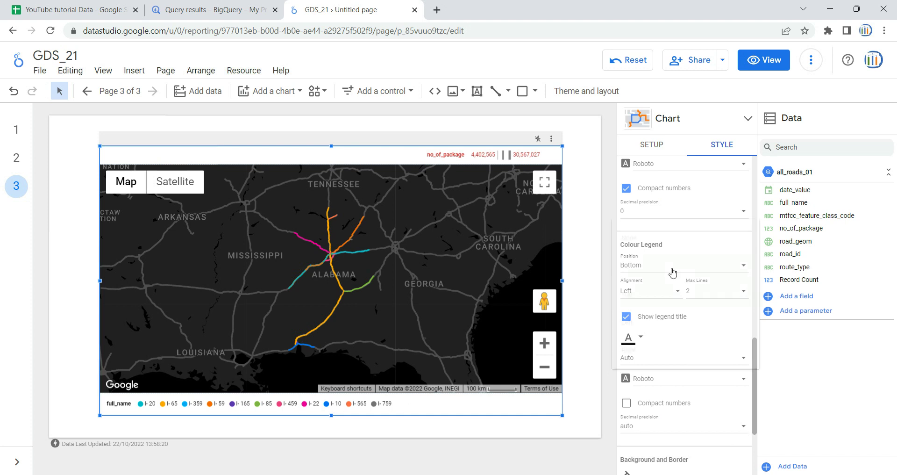
{"action": "left_click", "coordinate": [668, 305]}
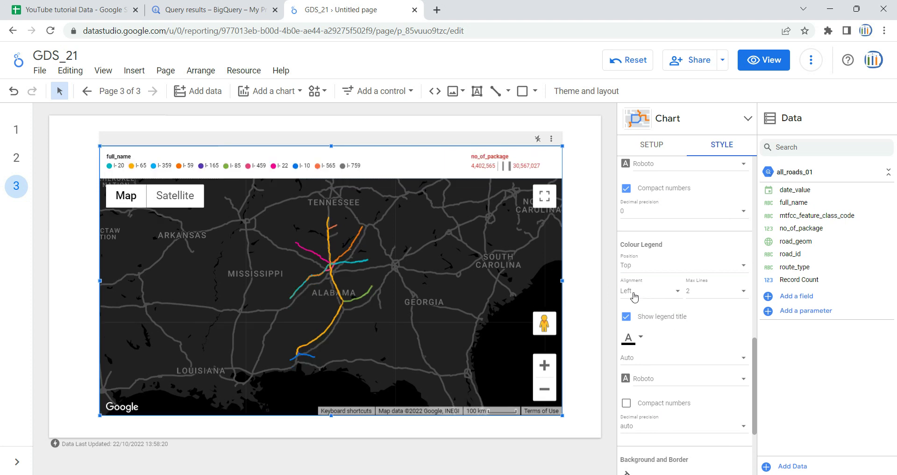
{"action": "left_click", "coordinate": [709, 295]}
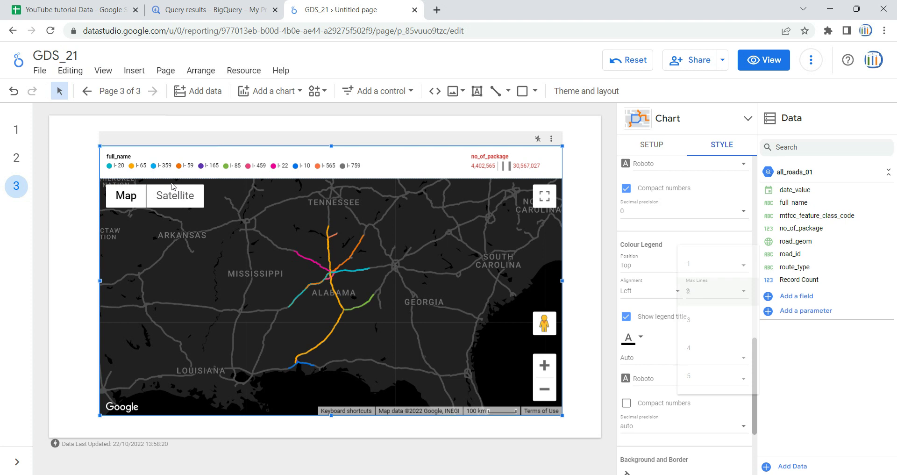
{"action": "left_click", "coordinate": [720, 272]}
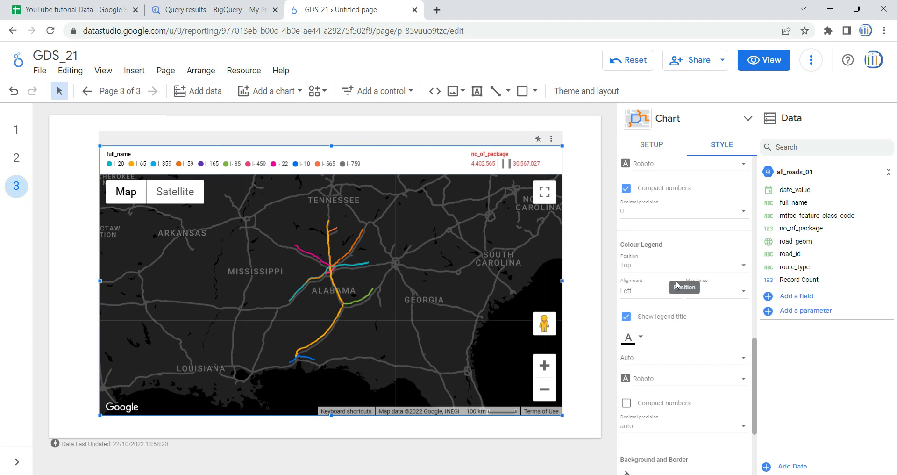
{"action": "left_click", "coordinate": [722, 298]}
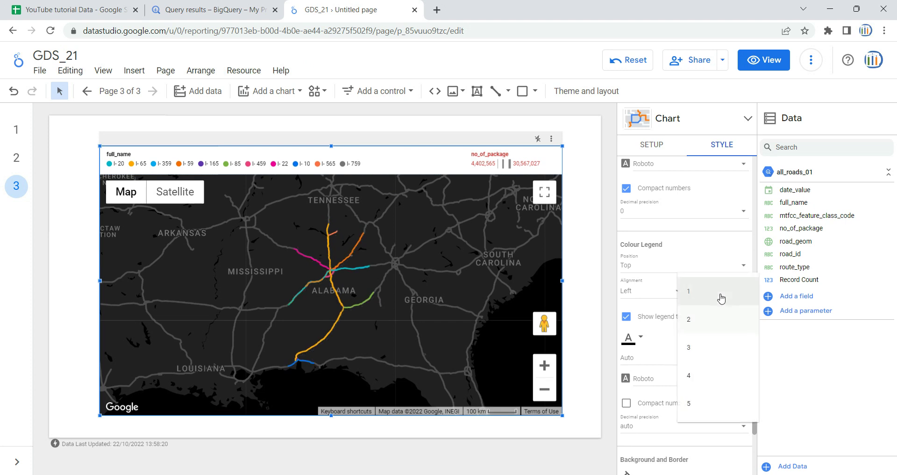
{"action": "left_click", "coordinate": [718, 367]}
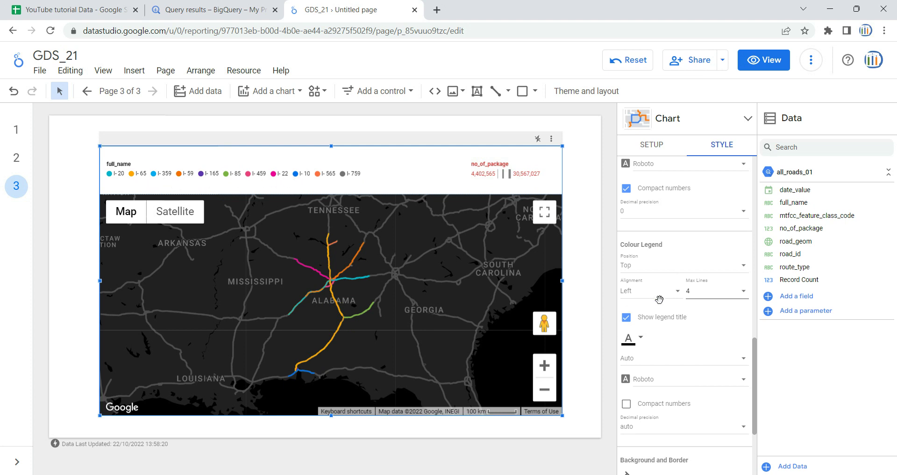
{"action": "scroll", "coordinate": [660, 299], "scroll_direction": "down", "scroll_amount": 1}
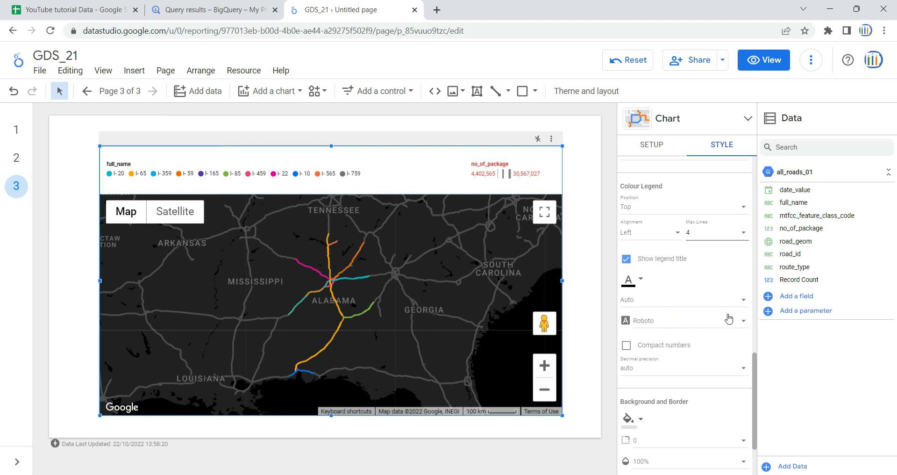
{"action": "left_click", "coordinate": [714, 304]}
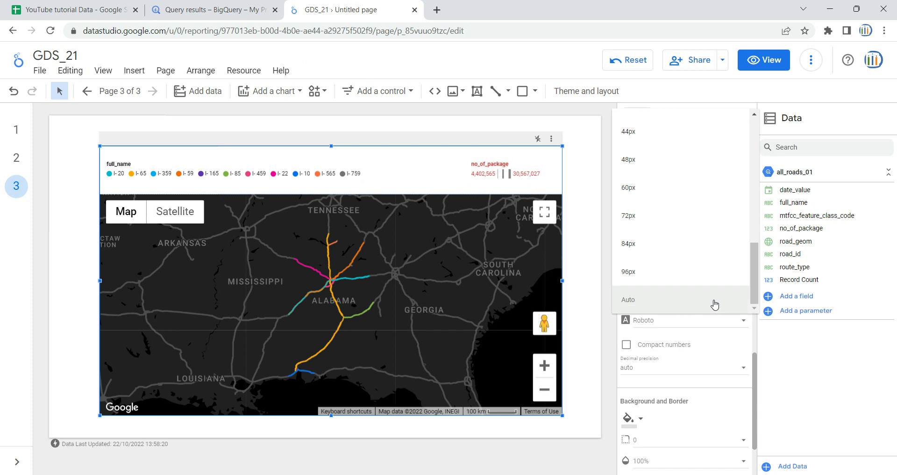
{"action": "left_click", "coordinate": [616, 331]}
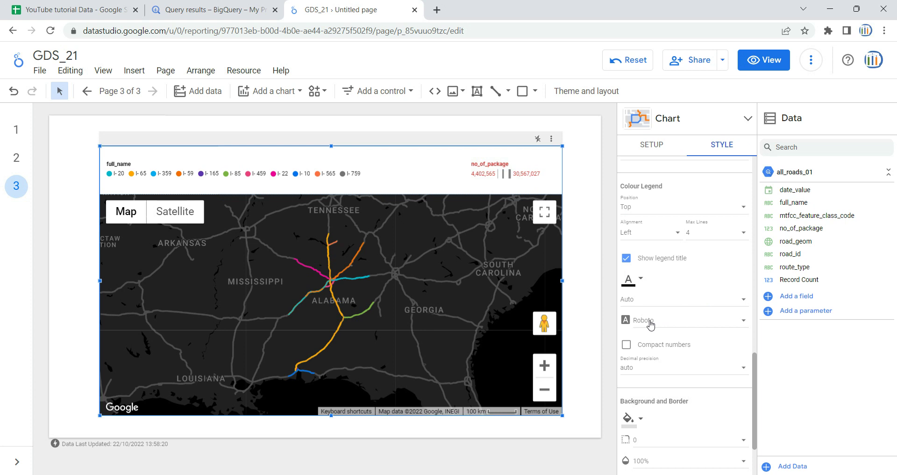
{"action": "scroll", "coordinate": [663, 322], "scroll_direction": "down", "scroll_amount": 2}
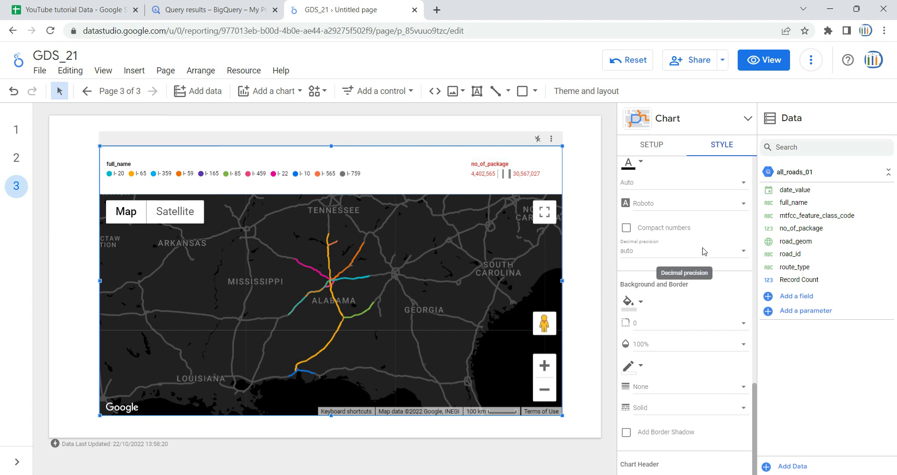
{"action": "left_click", "coordinate": [703, 252]}
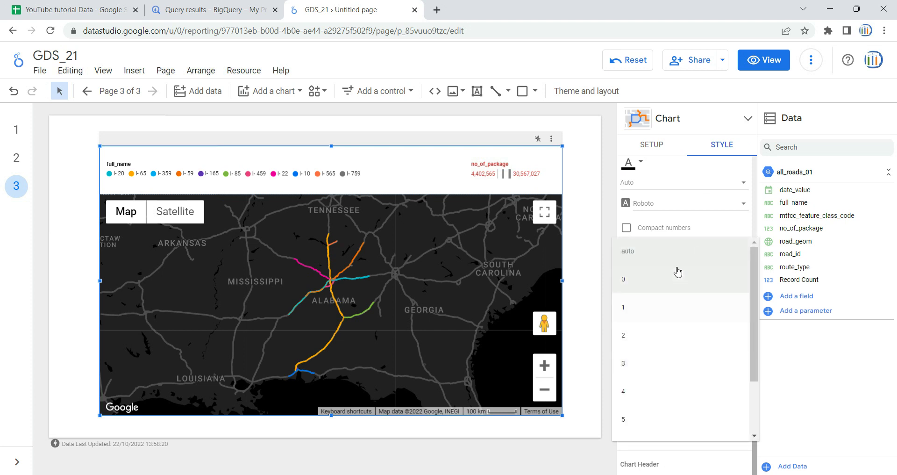
{"action": "left_click", "coordinate": [666, 254]}
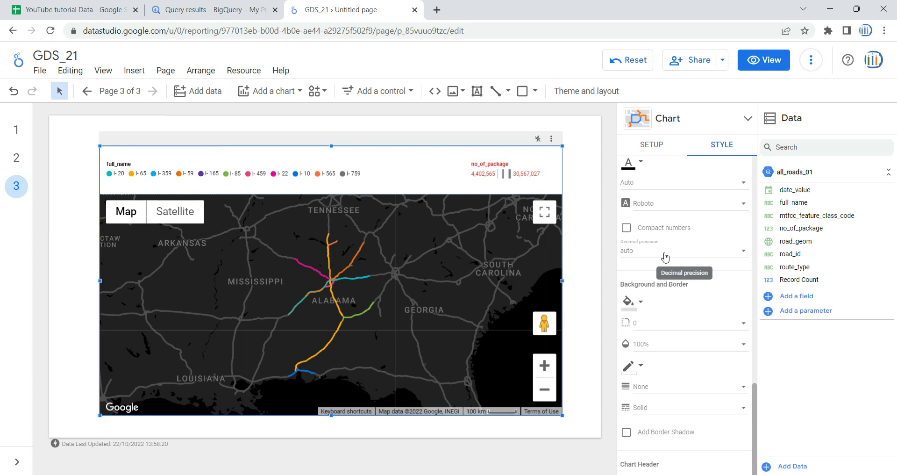
Step: Set the map chart's background colour to yellow, trying black first
{"action": "scroll", "coordinate": [697, 316], "scroll_direction": "down", "scroll_amount": 2}
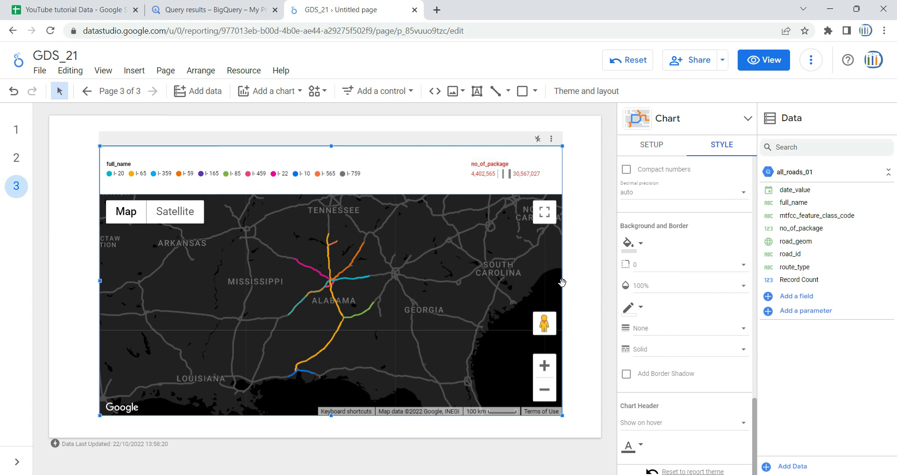
{"action": "left_click", "coordinate": [640, 243]}
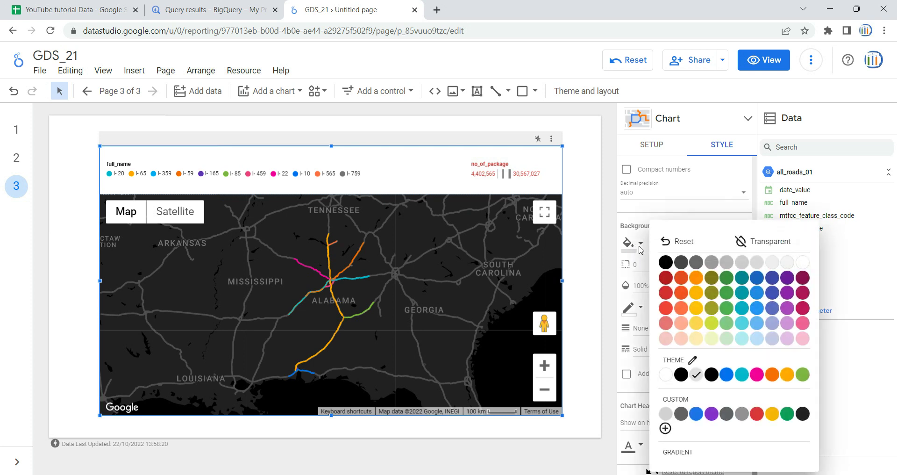
{"action": "left_click", "coordinate": [711, 374]}
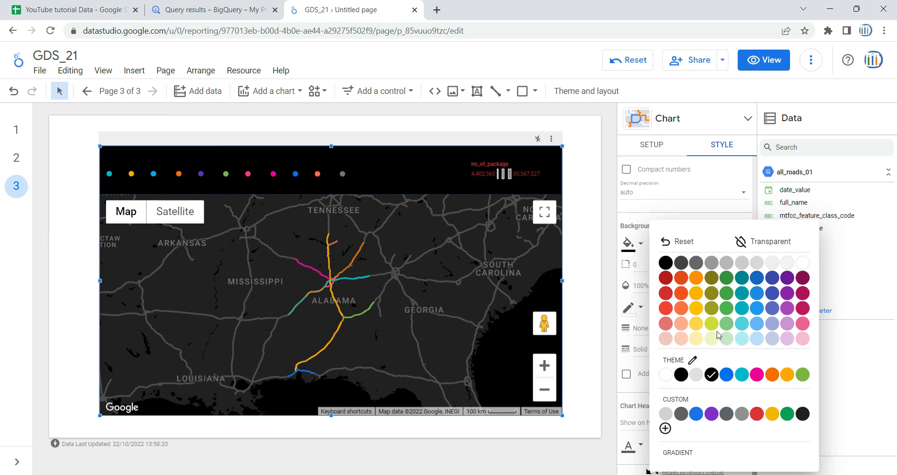
{"action": "left_click", "coordinate": [692, 324]}
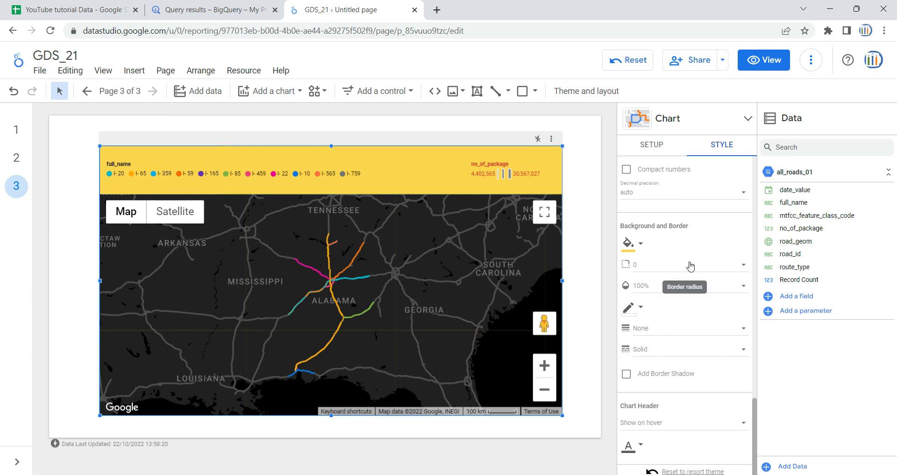
{"action": "left_click", "coordinate": [648, 288]}
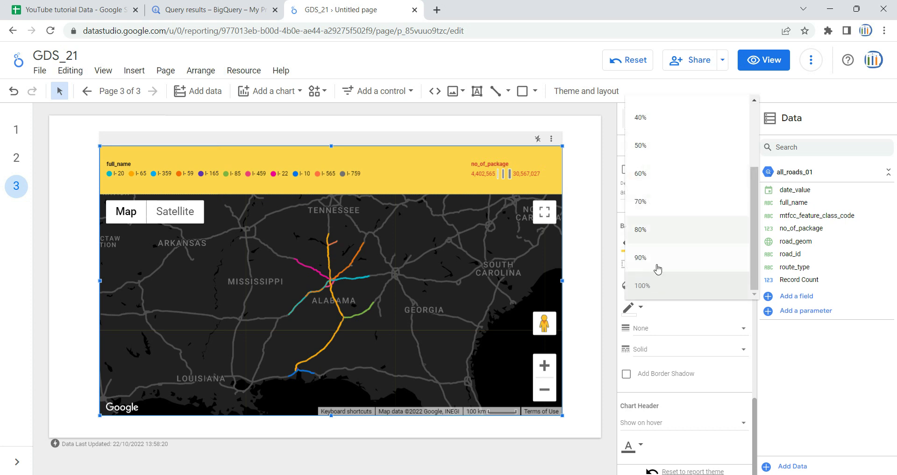
{"action": "left_click", "coordinate": [608, 301]}
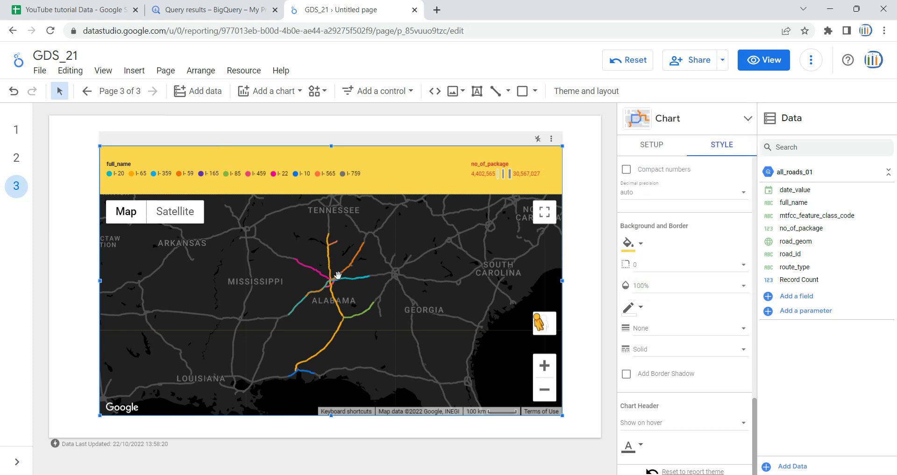
{"action": "left_click", "coordinate": [685, 288]}
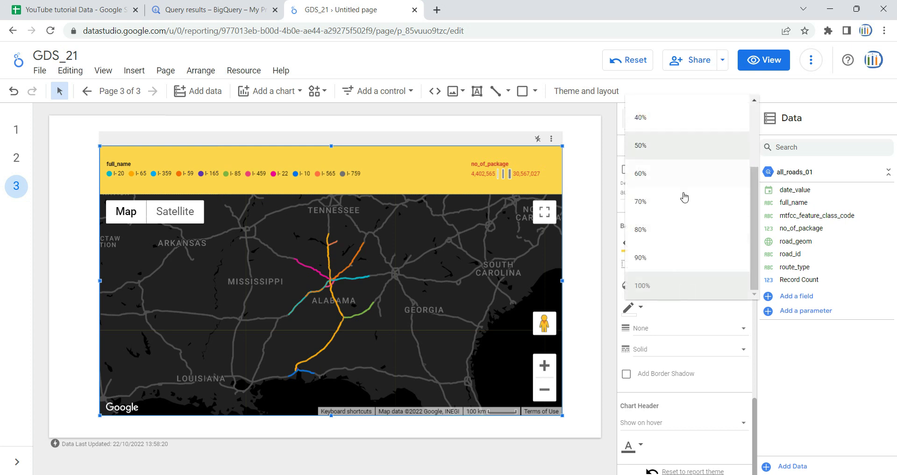
{"action": "left_click", "coordinate": [607, 314]}
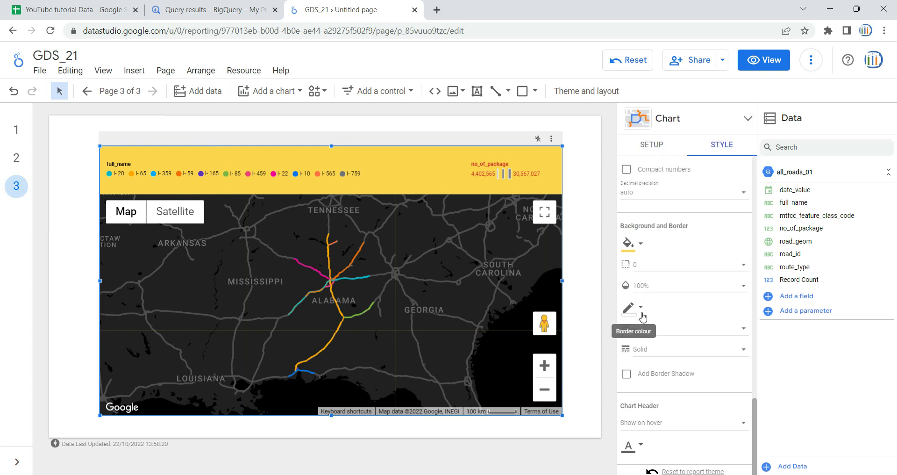
Step: Give the map chart a red border with a weight of 4
{"action": "left_click", "coordinate": [642, 318]}
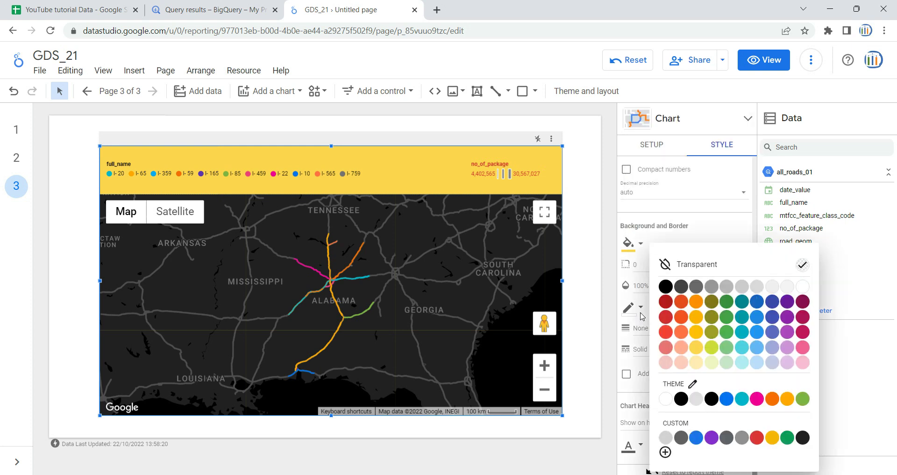
{"action": "left_click", "coordinate": [665, 318]}
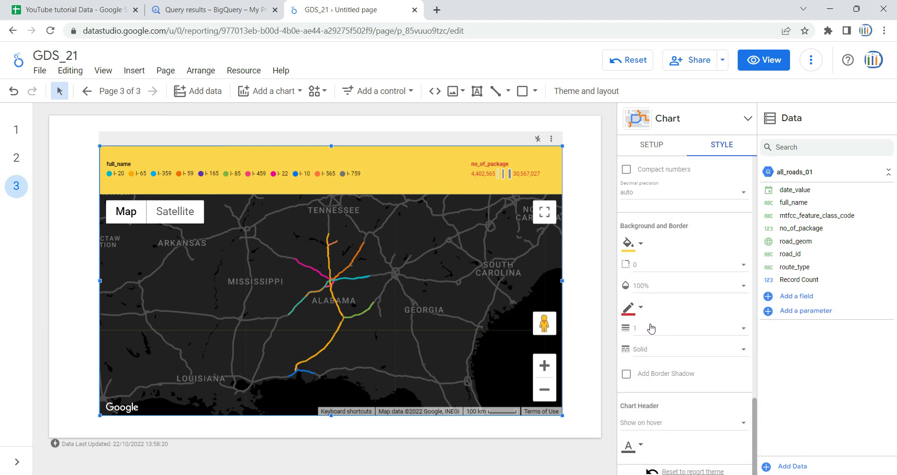
{"action": "left_click", "coordinate": [702, 332]}
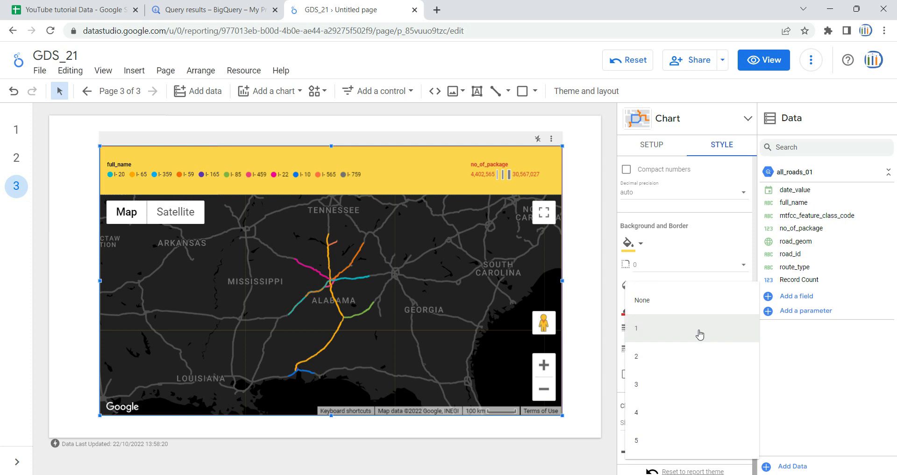
{"action": "left_click", "coordinate": [683, 408]}
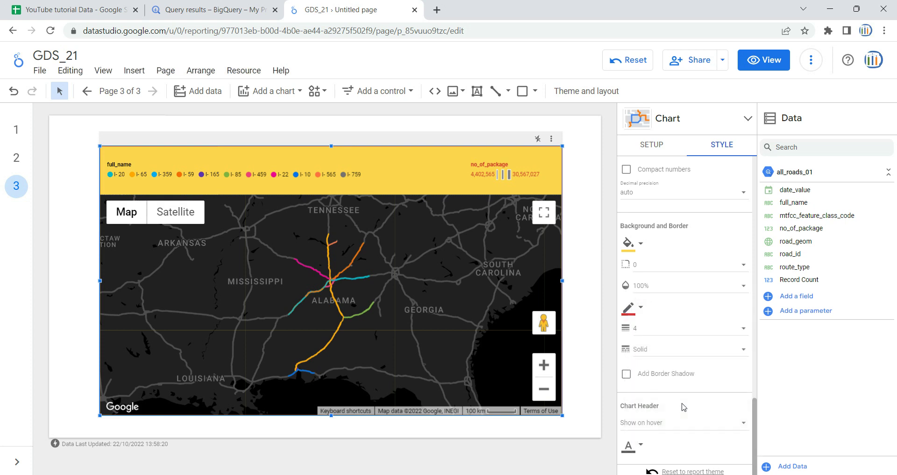
Step: Set the map chart's border style to Dotted and add a border shadow
{"action": "left_click", "coordinate": [645, 354]}
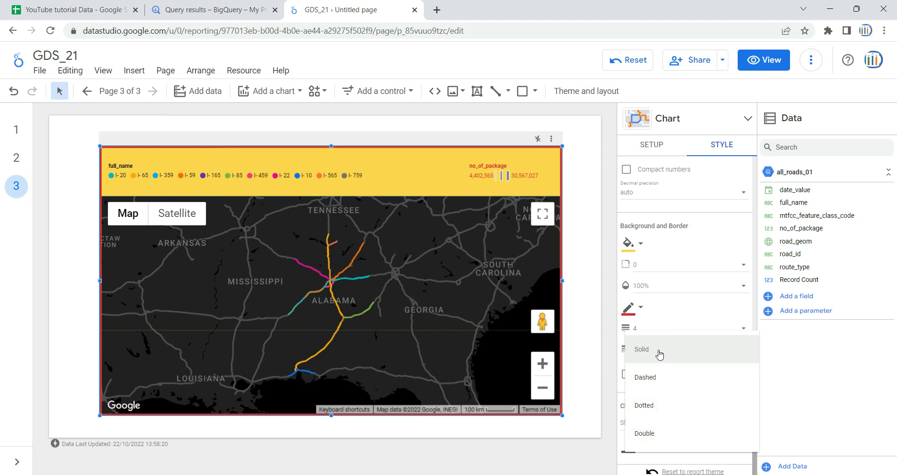
{"action": "left_click", "coordinate": [607, 349]}
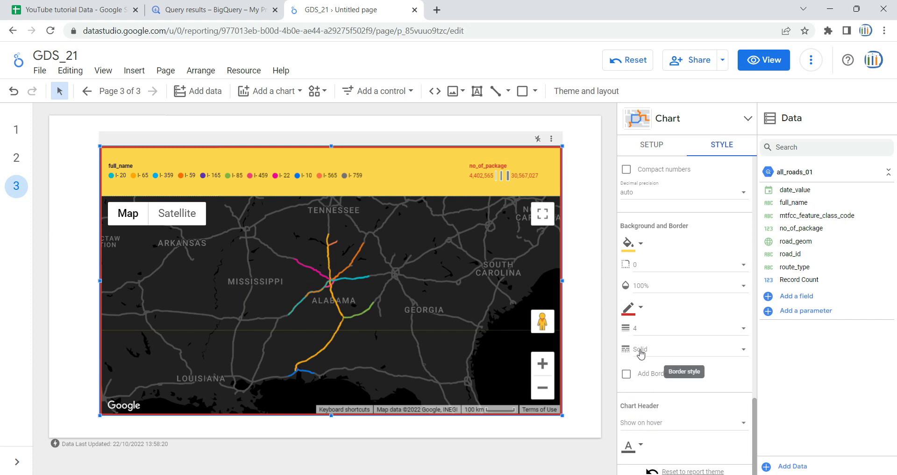
{"action": "left_click", "coordinate": [698, 353]}
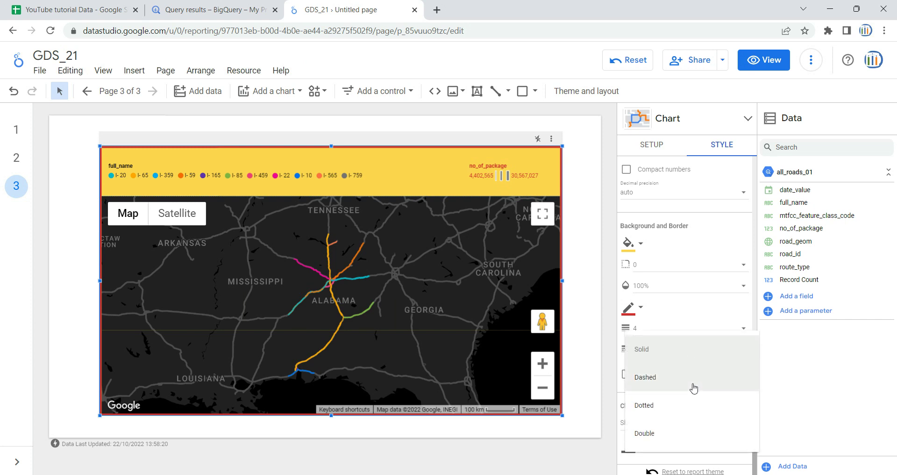
{"action": "left_click", "coordinate": [690, 405]}
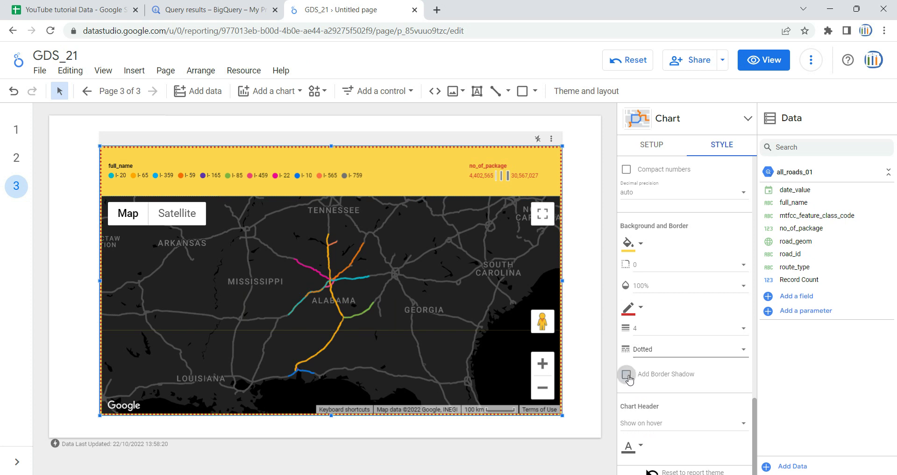
{"action": "left_click", "coordinate": [627, 375]}
Step: Set the map chart's header to Do not show
{"action": "scroll", "coordinate": [683, 381], "scroll_direction": "down", "scroll_amount": 3}
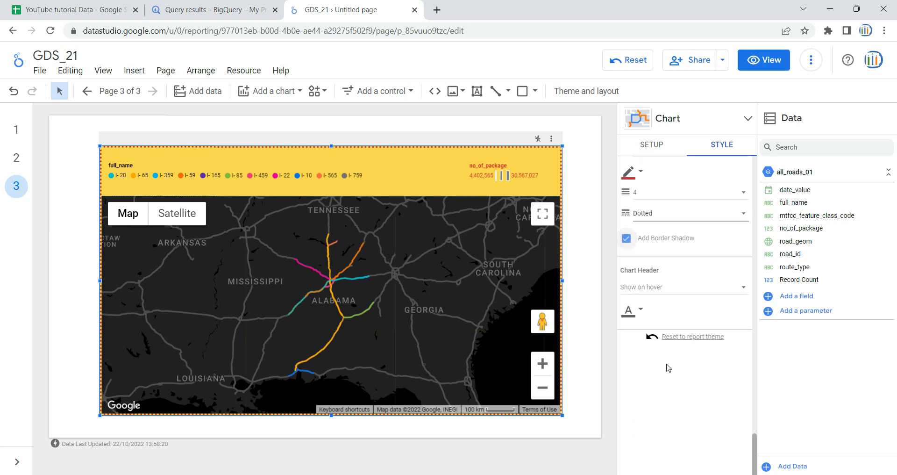
{"action": "left_click", "coordinate": [656, 290]}
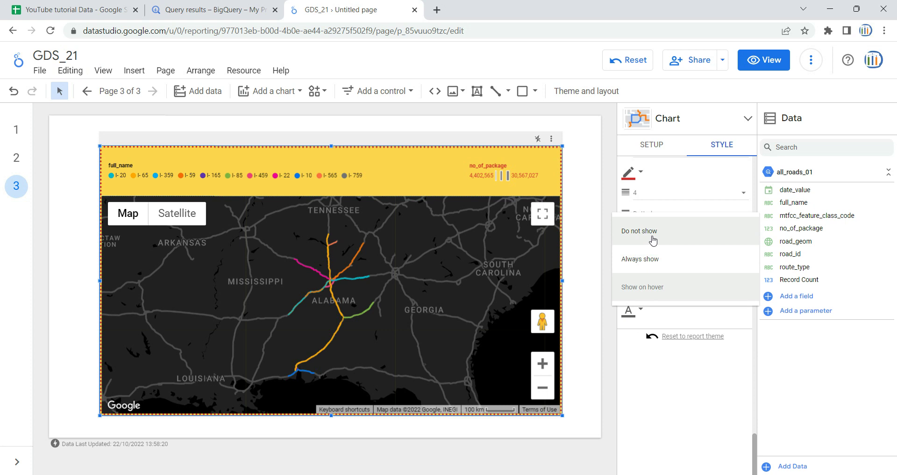
{"action": "left_click", "coordinate": [653, 240]}
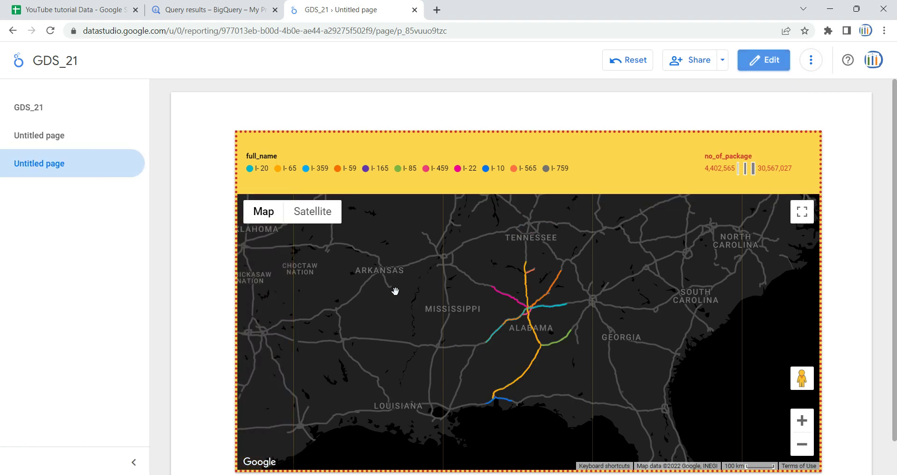
Step: Examine the styled road map in full screen in view mode, and return to editing the report
{"action": "left_click", "coordinate": [802, 211]}
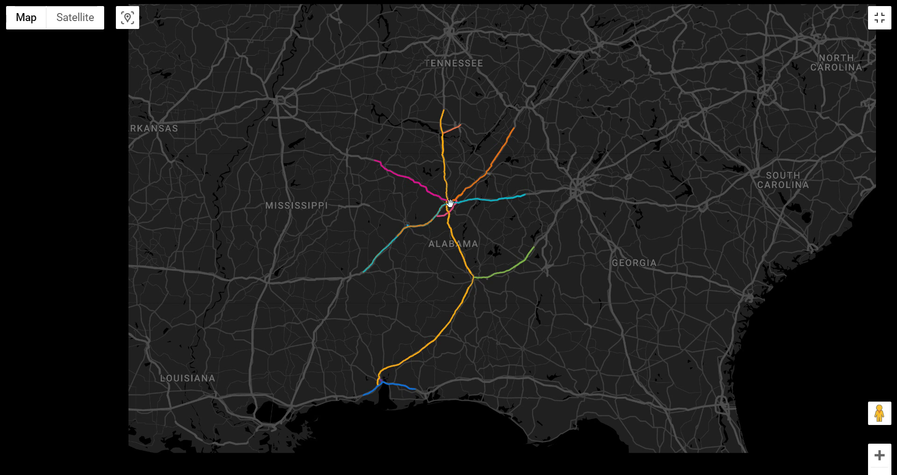
{"action": "mouse_move", "coordinate": [450, 202]}
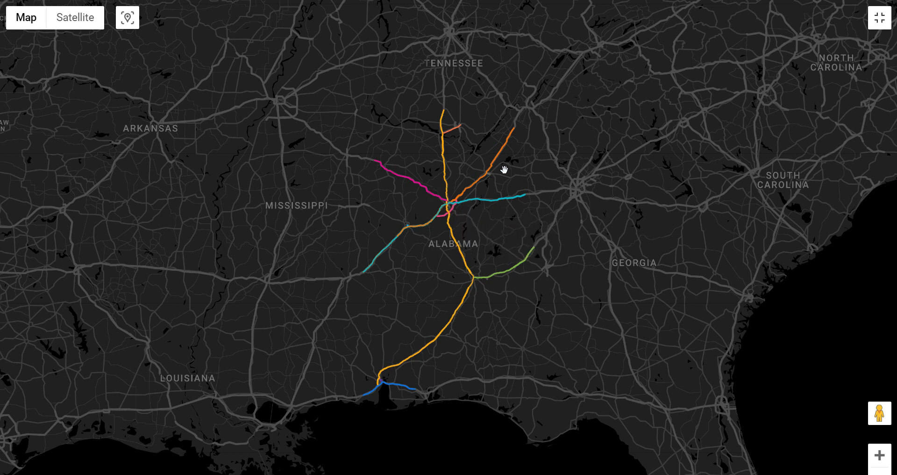
{"action": "left_click", "coordinate": [880, 19]}
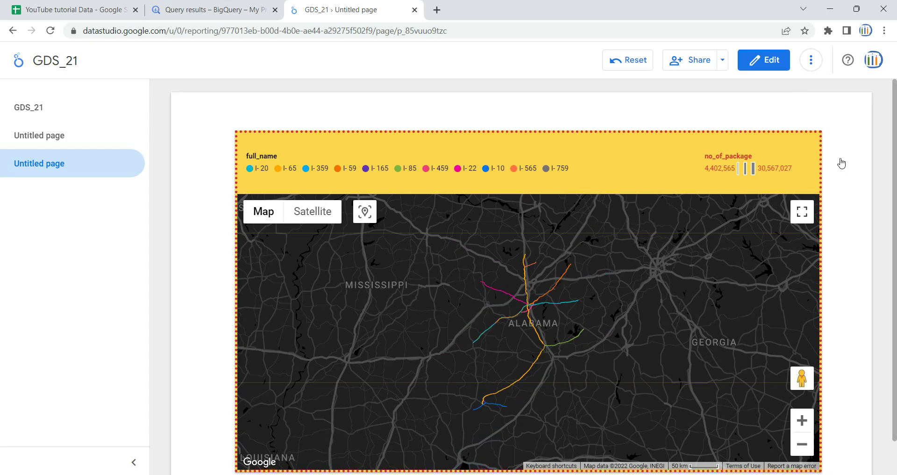
{"action": "left_click", "coordinate": [772, 65]}
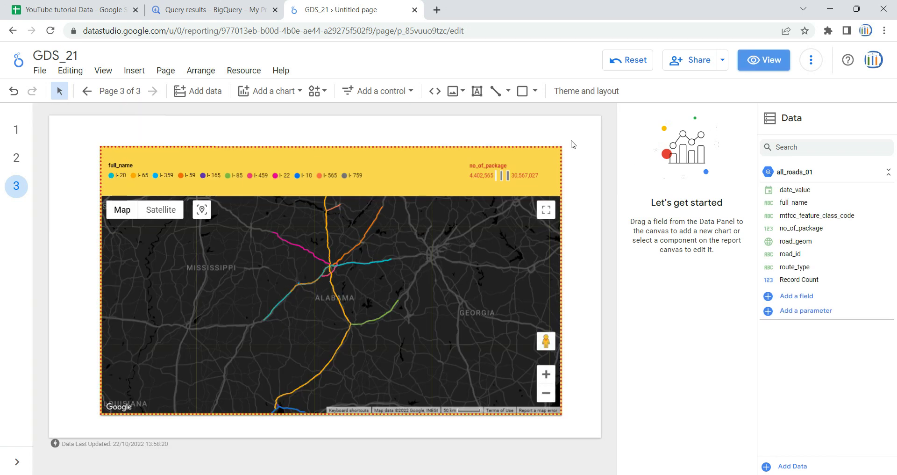
Step: Add a drop-down list control above the map chart's upper-left corner with date_value as its control field
{"action": "left_click", "coordinate": [542, 270]}
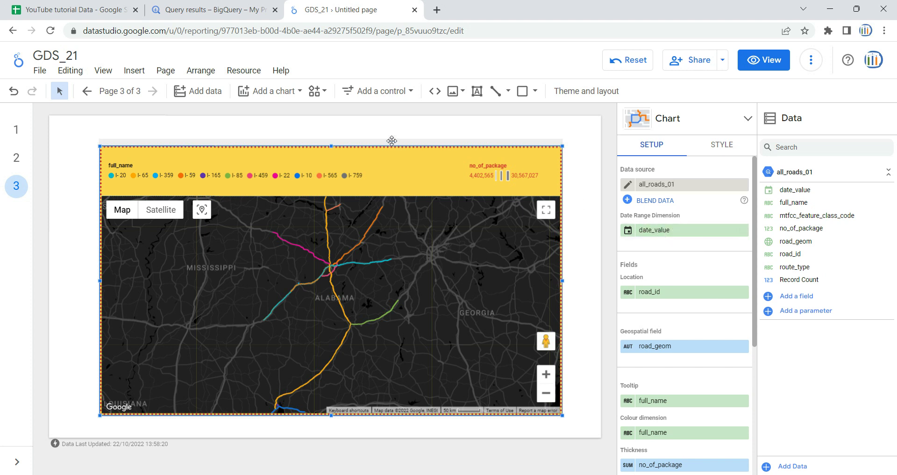
{"action": "left_click", "coordinate": [400, 93]}
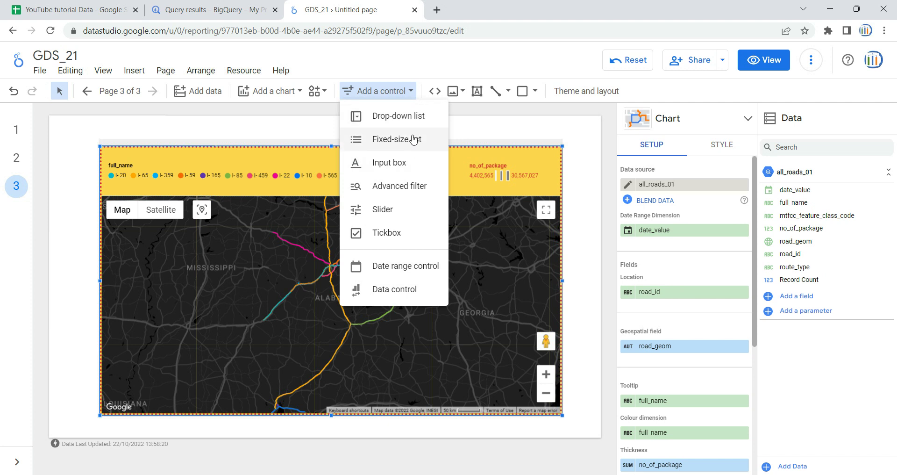
{"action": "left_click", "coordinate": [420, 115]}
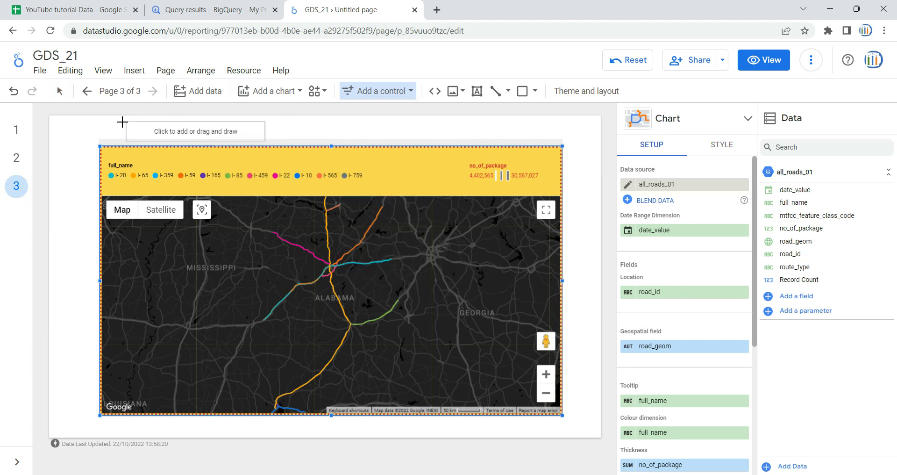
{"action": "left_click", "coordinate": [119, 123]}
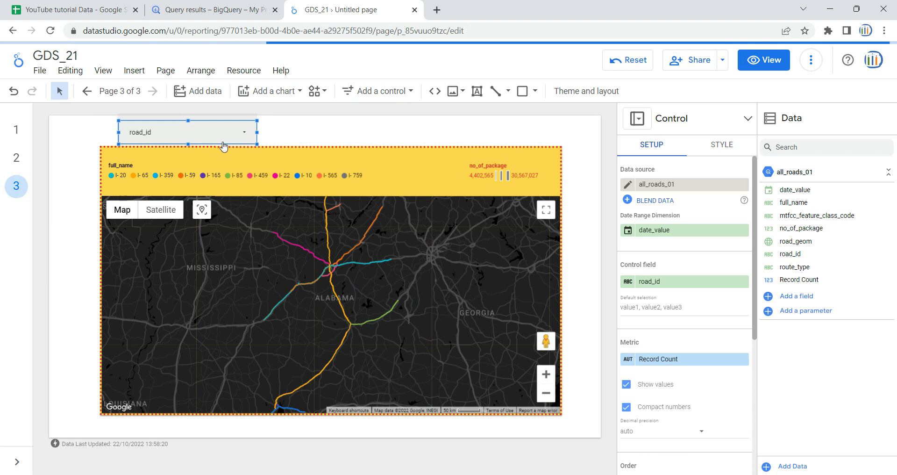
{"action": "left_click", "coordinate": [243, 133]}
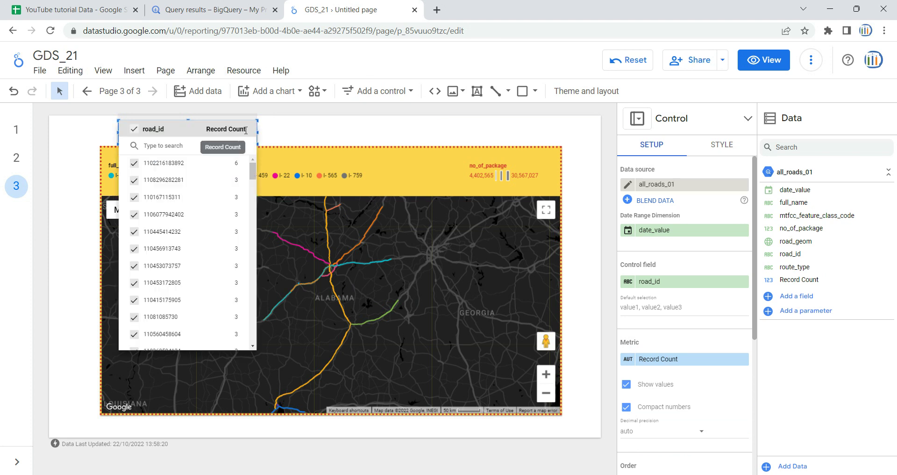
{"action": "left_click", "coordinate": [664, 281]}
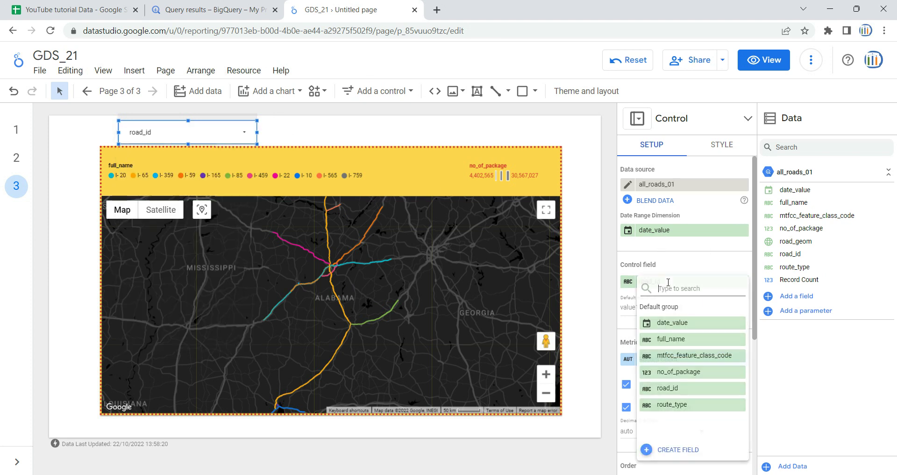
{"action": "left_click", "coordinate": [695, 322]}
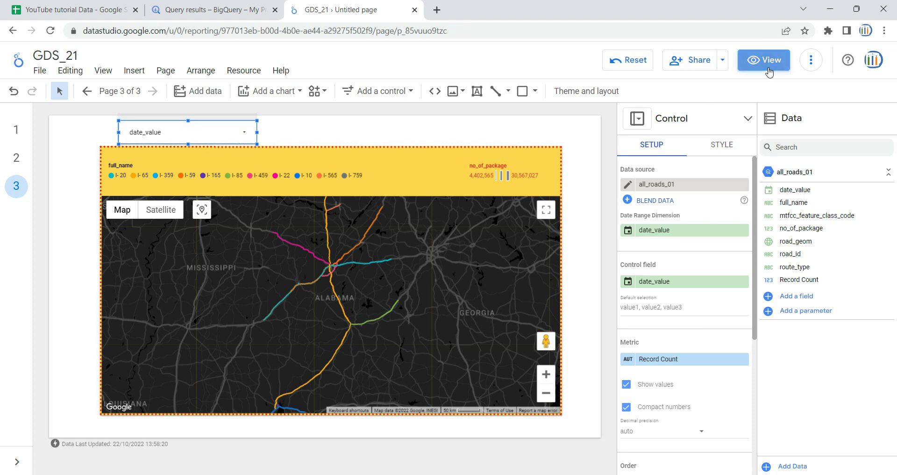
Step: Switch the report to view mode and filter the map to only 20 Oct 2022 with the date_value drop-down
{"action": "left_click", "coordinate": [767, 61]}
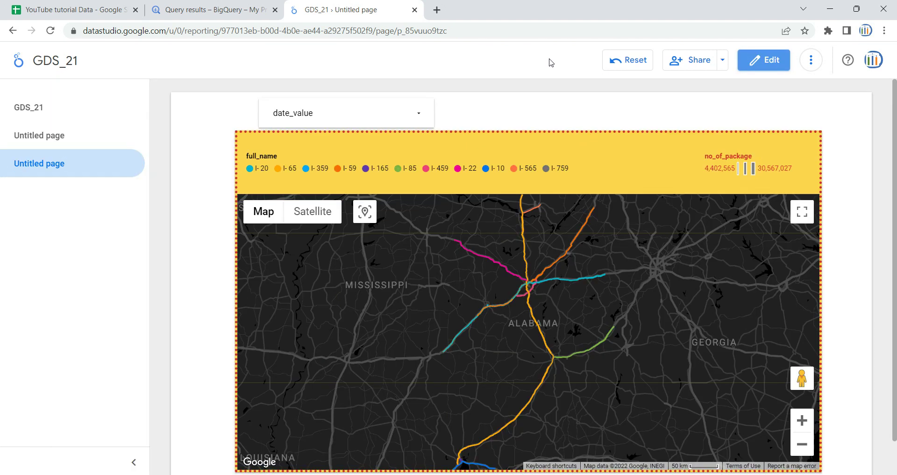
{"action": "left_click", "coordinate": [420, 113]}
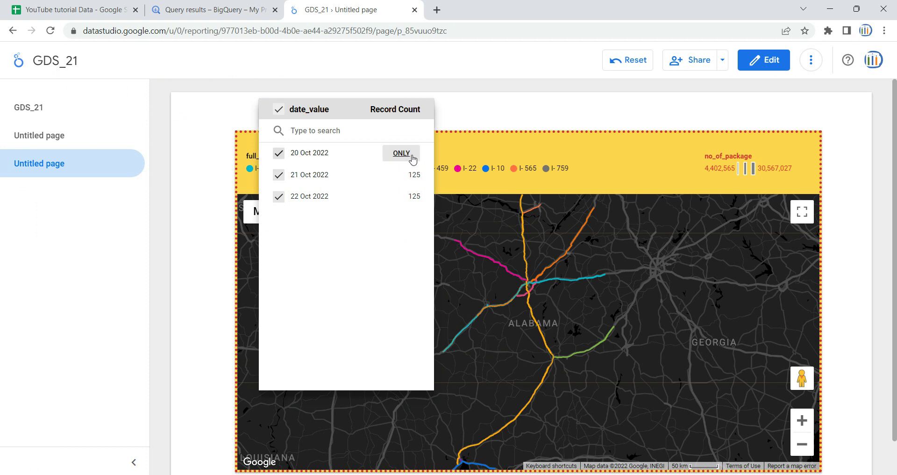
{"action": "left_click", "coordinate": [412, 156]}
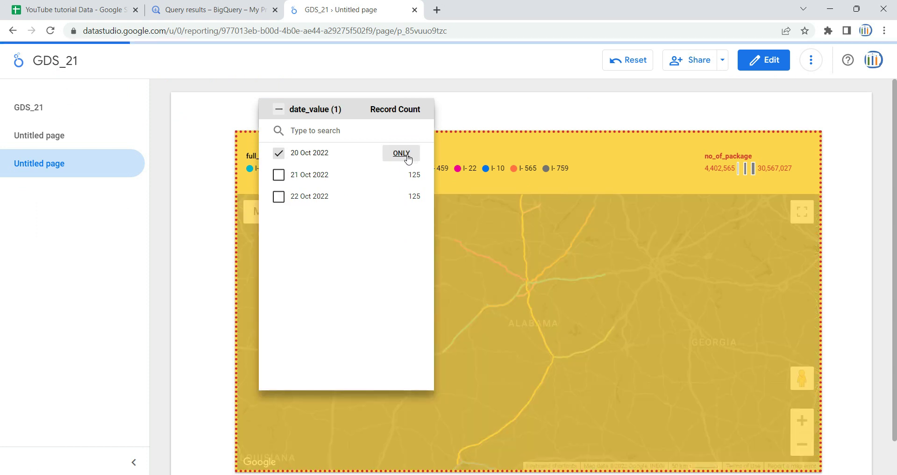
{"action": "left_click", "coordinate": [560, 121]}
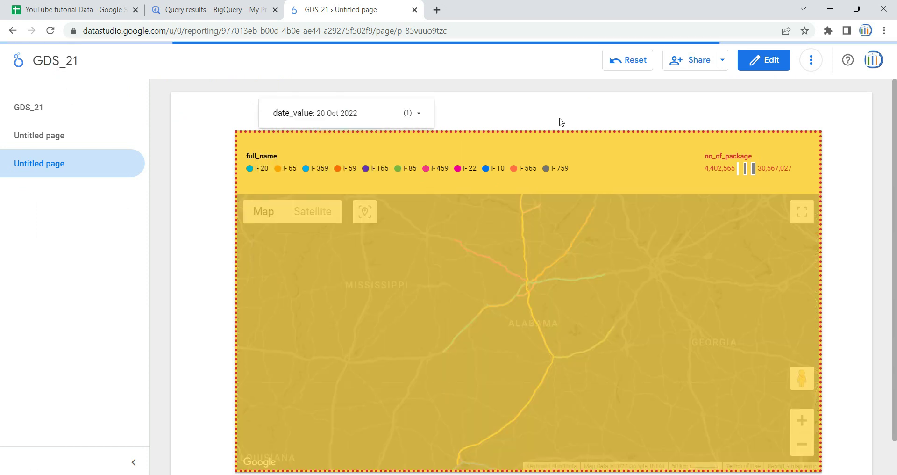